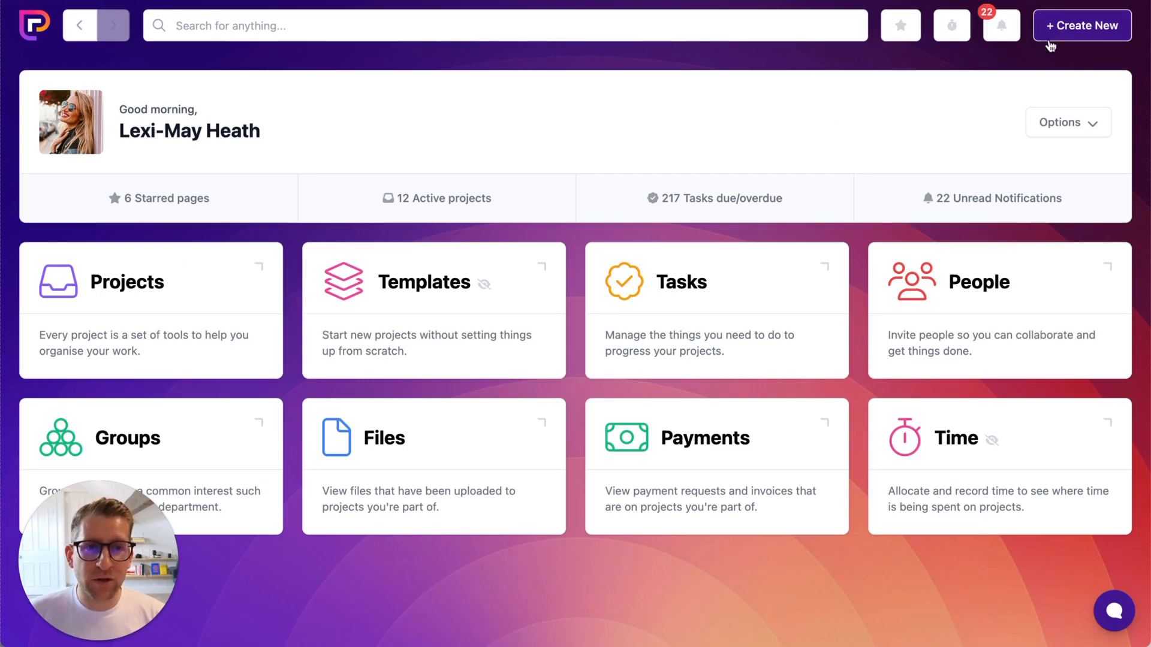
Create a project named 'Recurring payments demo', correcting a typo in the name
{"action": "left_click", "coordinate": [1051, 35]}
{"action": "left_click", "coordinate": [1059, 57]}
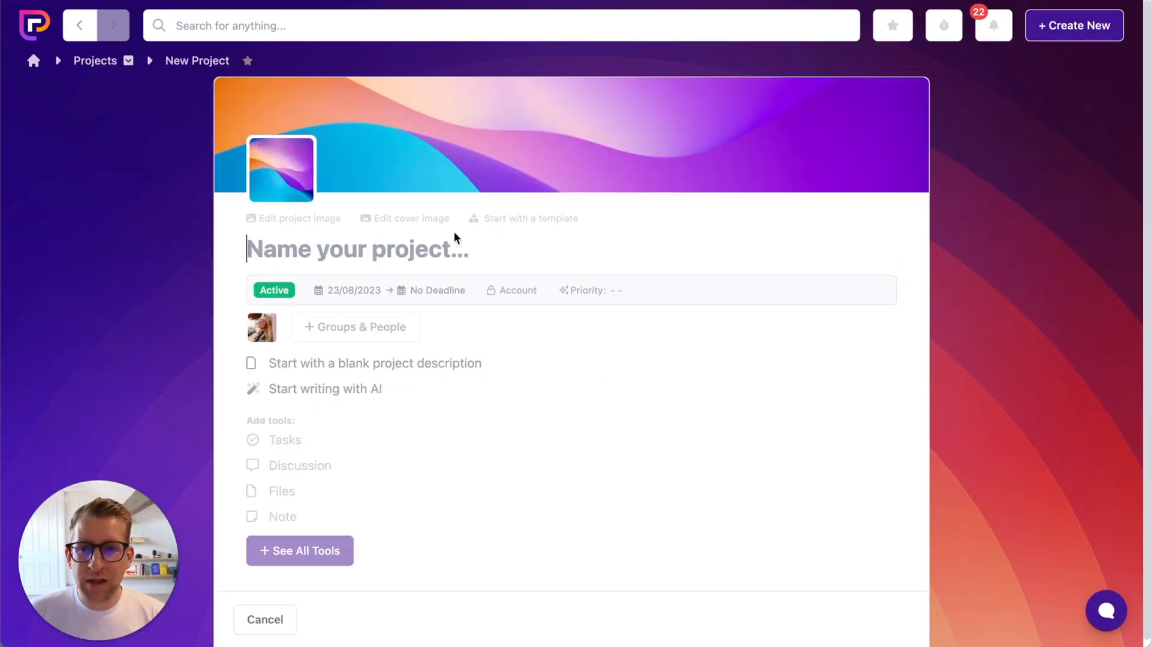
{"action": "type", "text": "Recurr"}
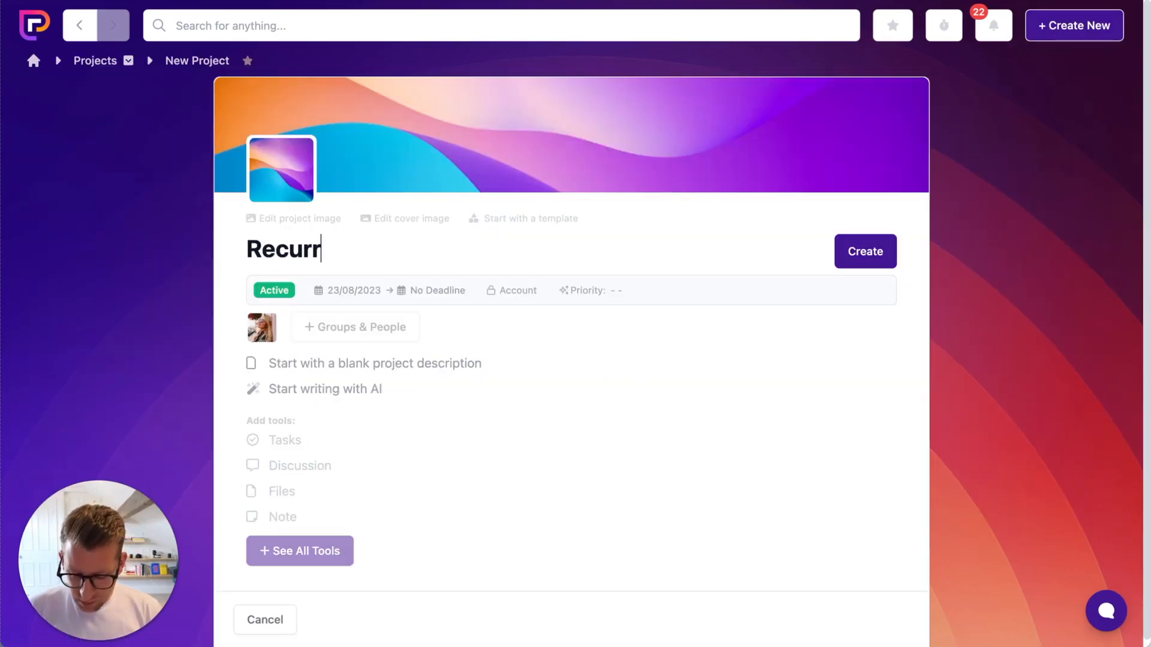
{"action": "type", "text": "ing payments dempo"}
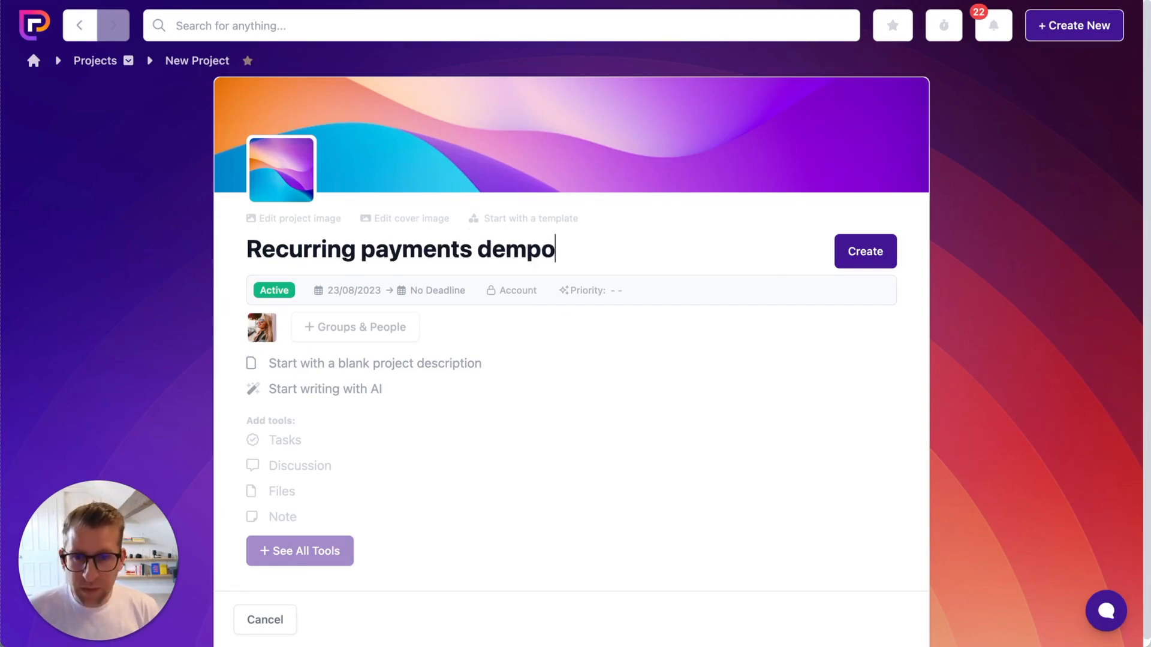
{"action": "key", "text": "BackSpace"}
{"action": "key", "text": "BackSpace"}
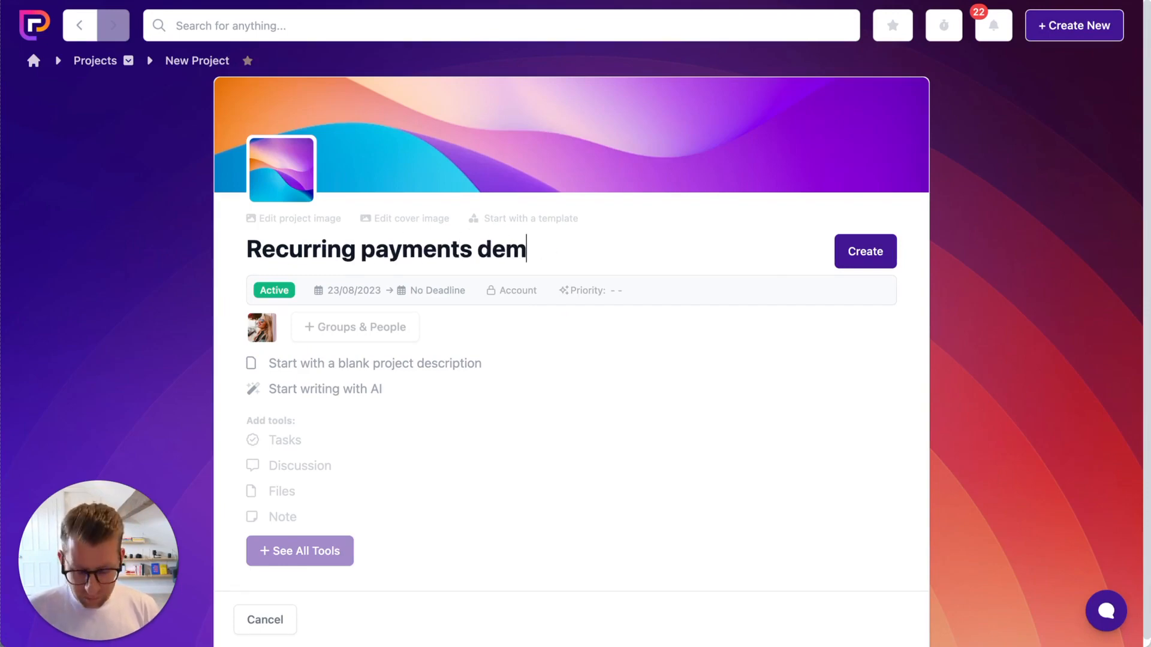
{"action": "type", "text": "o"}
{"action": "key", "text": "Return"}
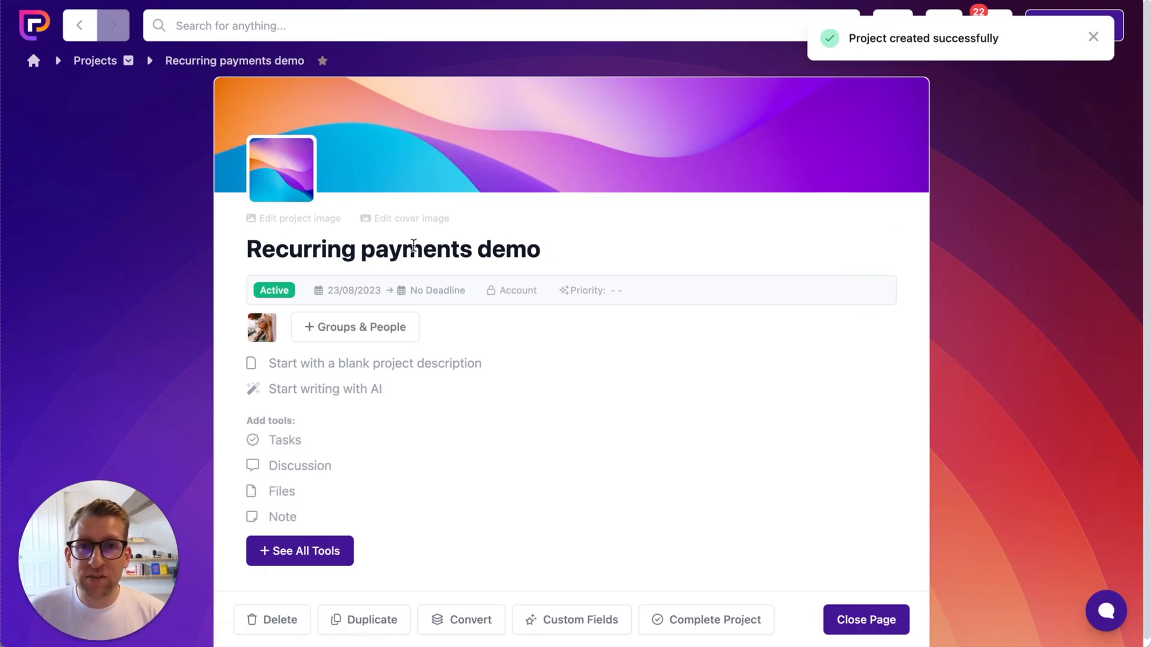
Add the Craft Brewery group to the project
{"action": "left_click", "coordinate": [363, 328]}
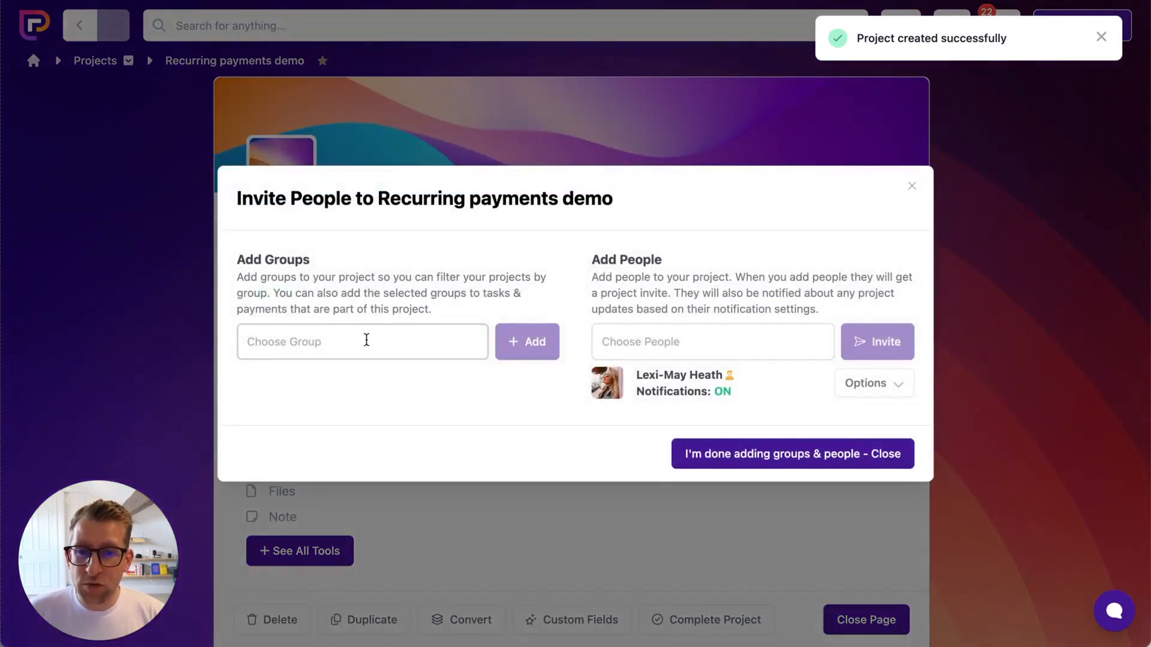
{"action": "left_click", "coordinate": [366, 340]}
{"action": "scroll", "coordinate": [367, 453], "scroll_direction": "down", "scroll_amount": 5}
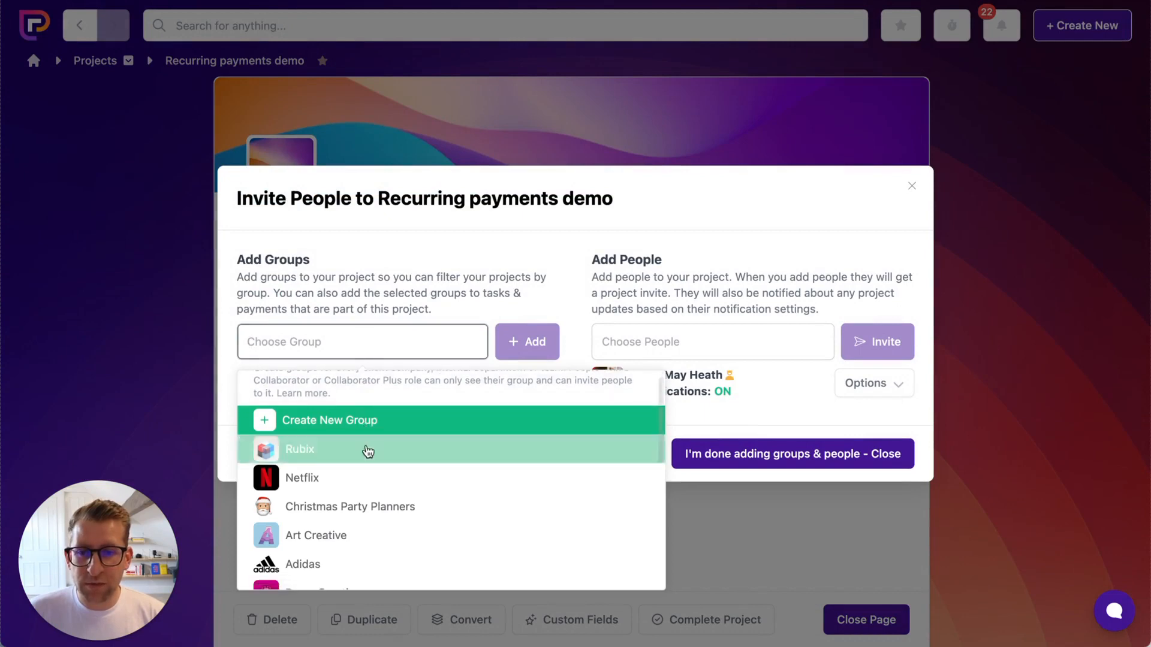
{"action": "left_click", "coordinate": [366, 544]}
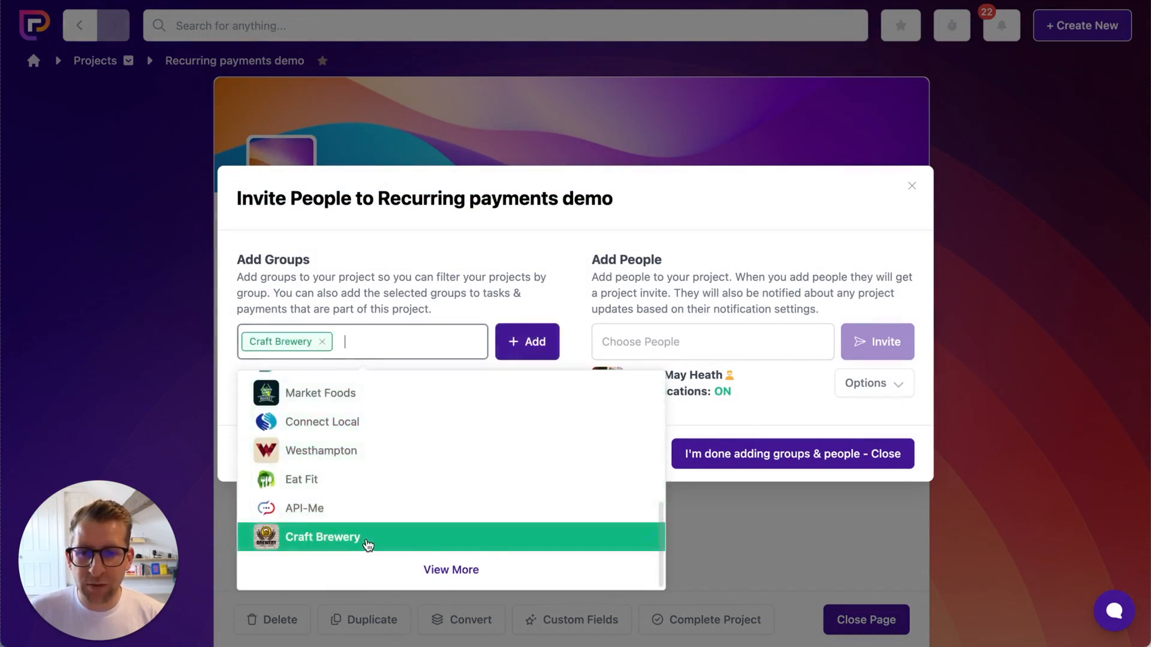
{"action": "left_click", "coordinate": [526, 347]}
Invite a second team member found by name search, then finish adding people
{"action": "left_click", "coordinate": [646, 349]}
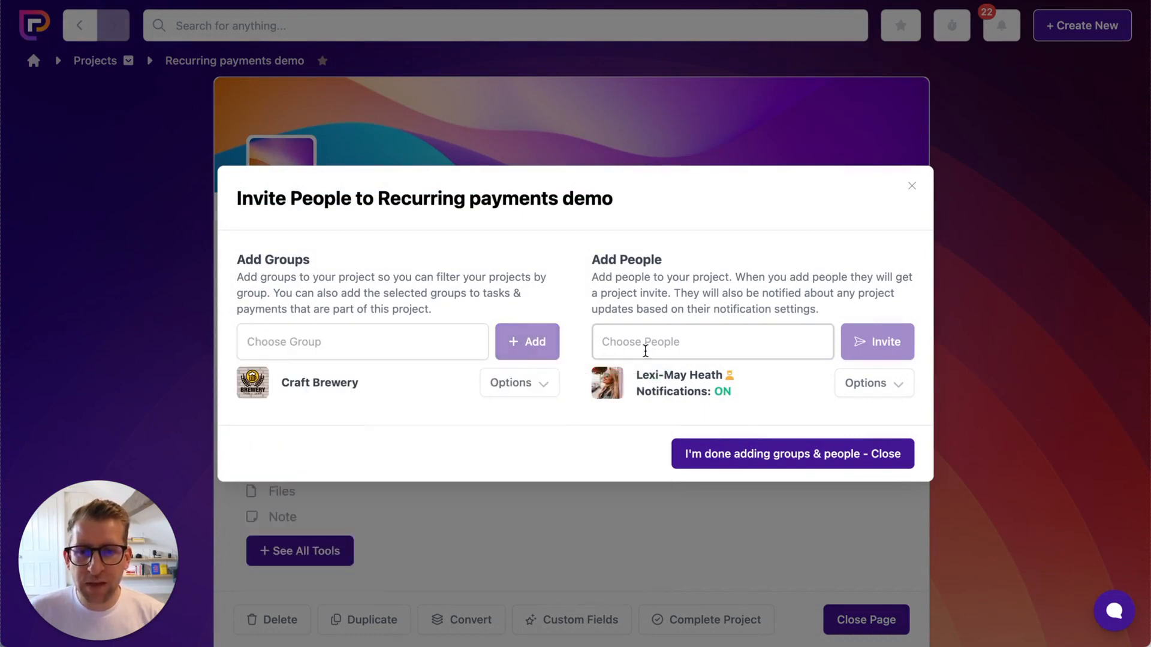
{"action": "type", "text": "jenn"}
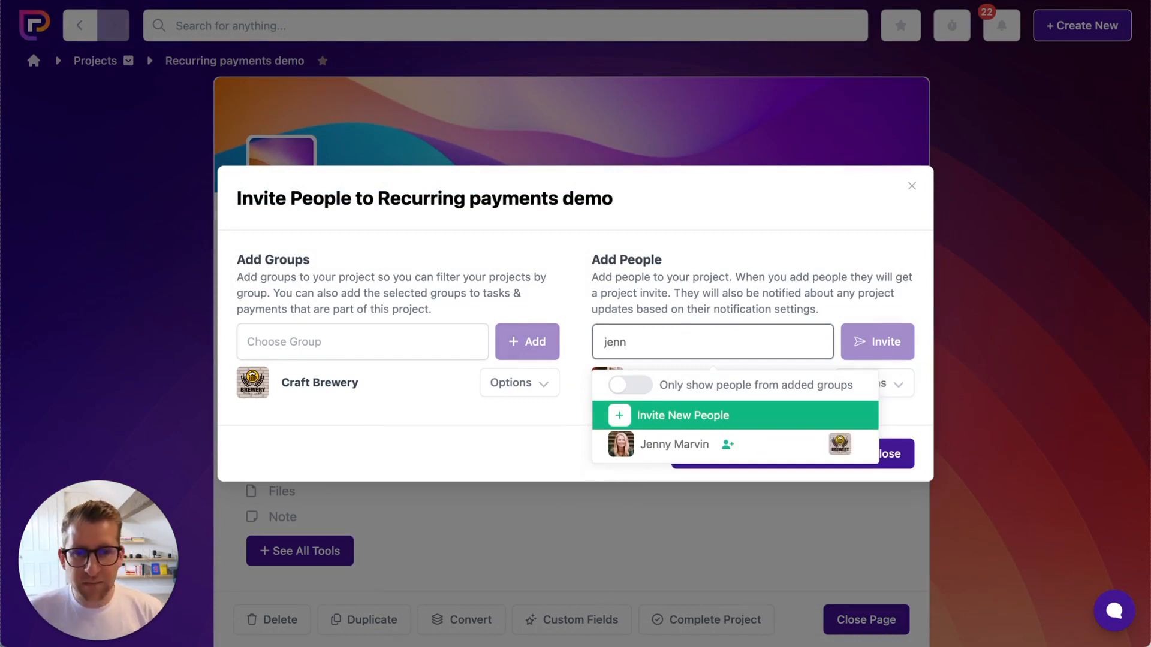
{"action": "left_click", "coordinate": [674, 444]}
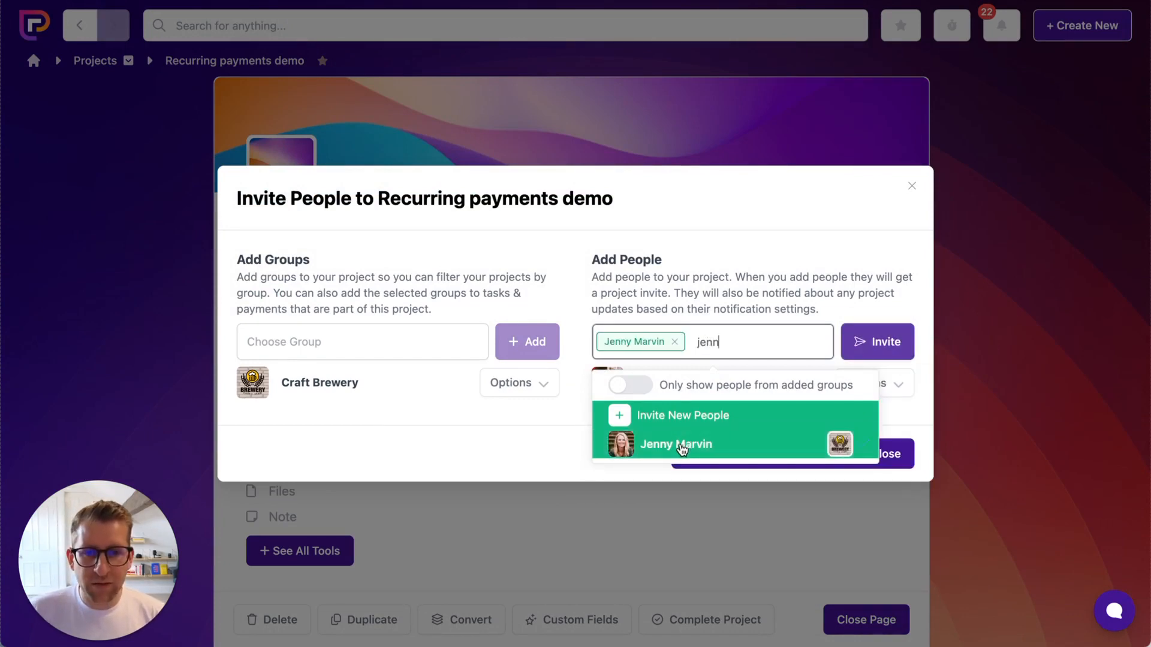
{"action": "left_click", "coordinate": [886, 342]}
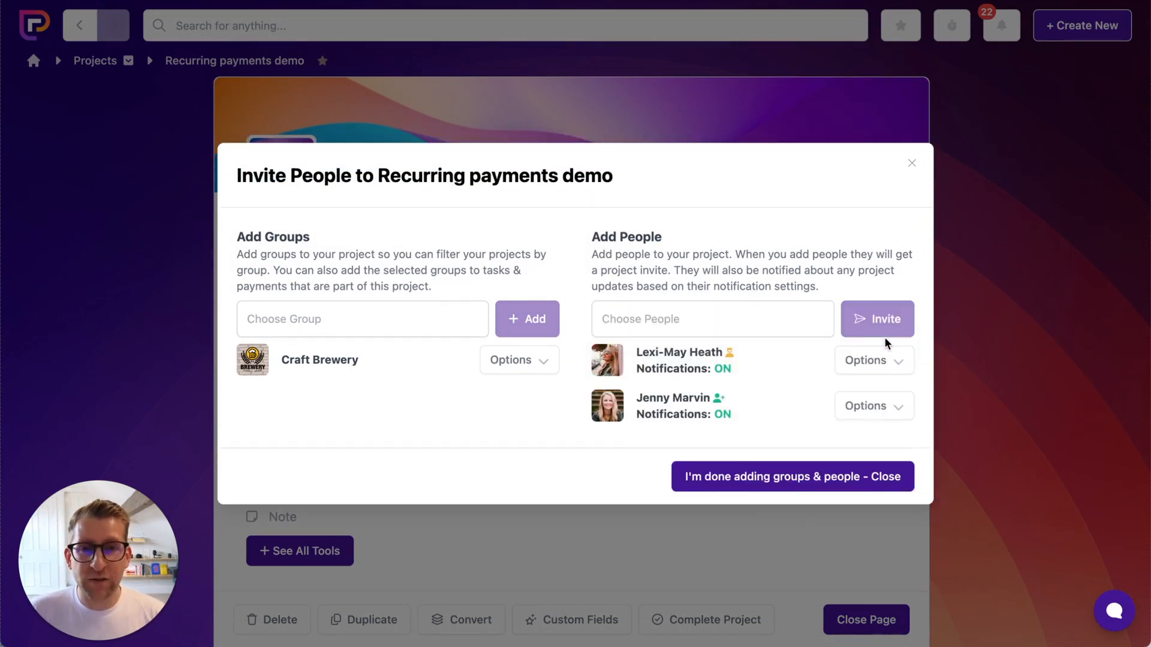
{"action": "left_click", "coordinate": [828, 487]}
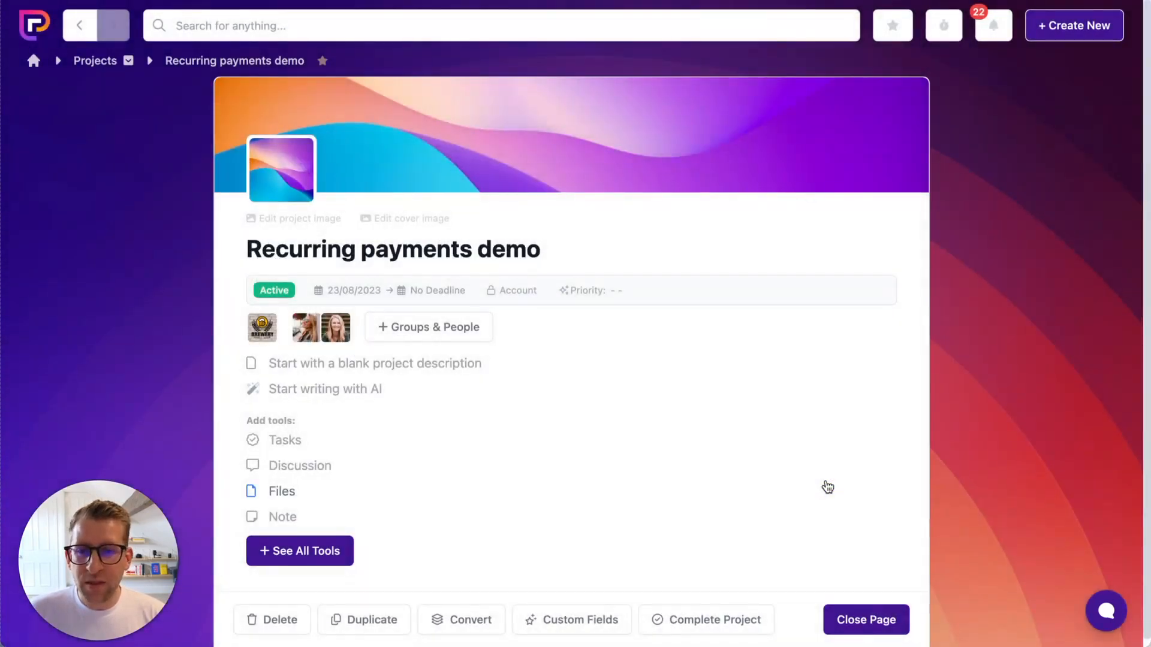
Add the Payments tool to the project and open its empty payments list
{"action": "left_click", "coordinate": [313, 552]}
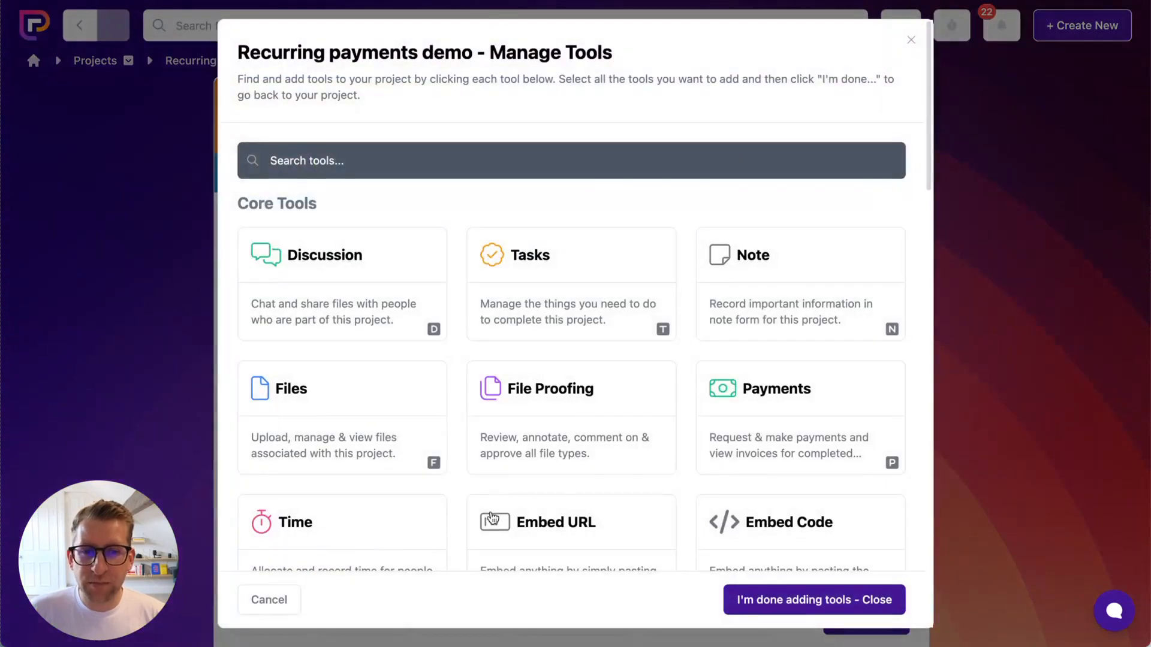
{"action": "left_click", "coordinate": [770, 393]}
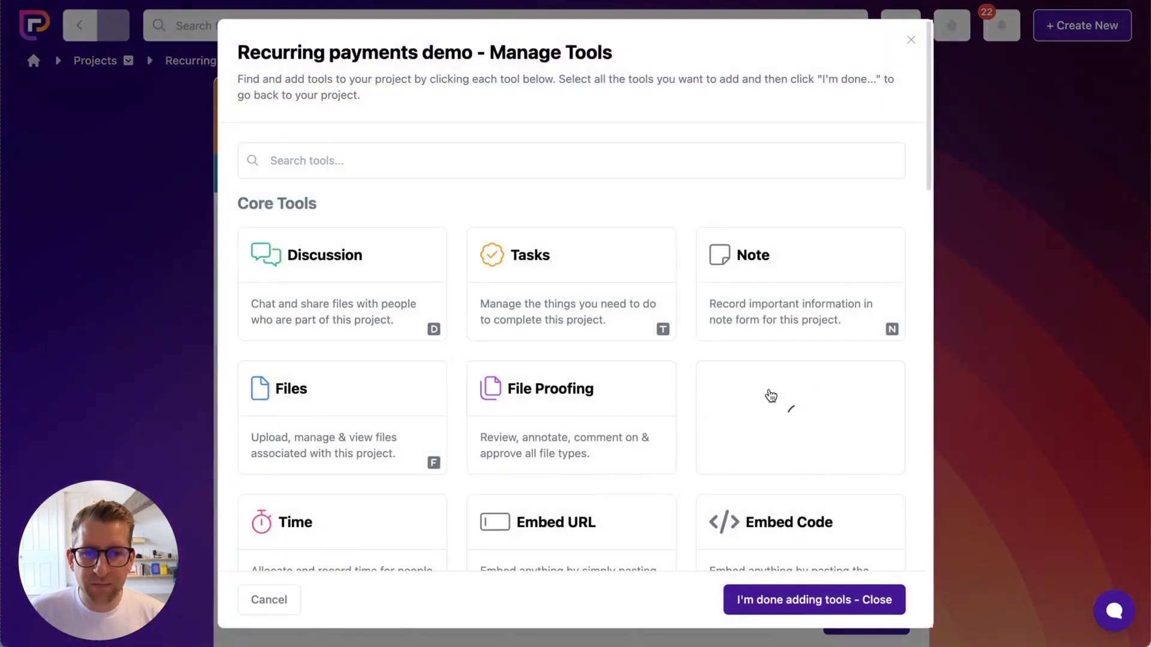
{"action": "left_click", "coordinate": [797, 601]}
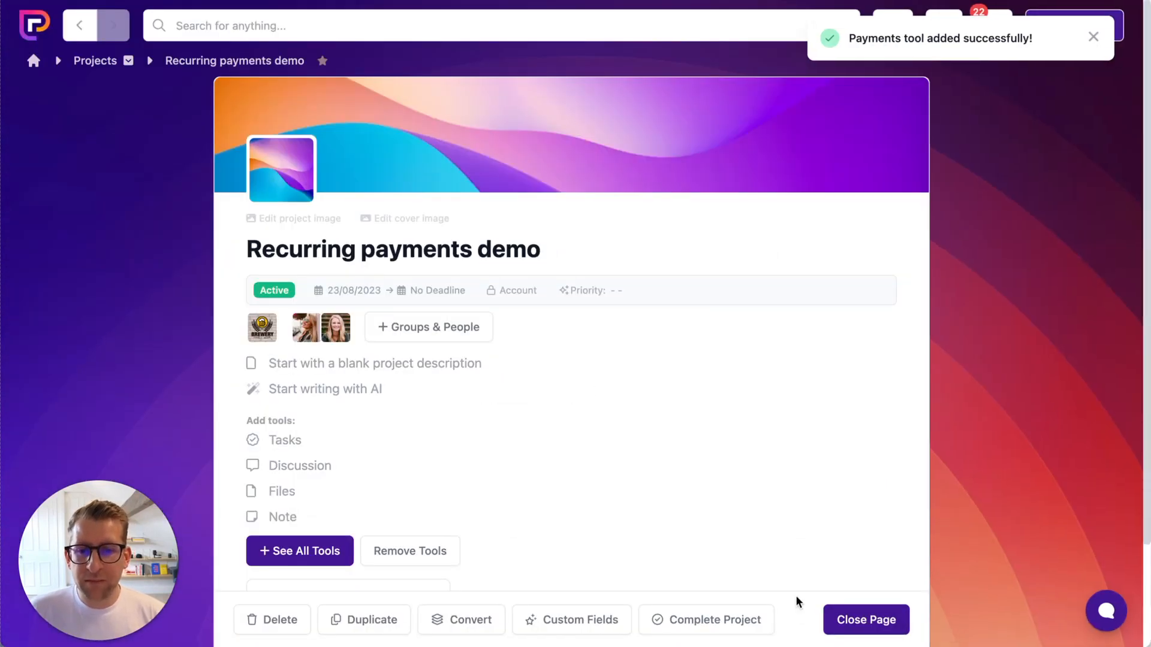
{"action": "scroll", "coordinate": [791, 479], "scroll_direction": "down", "scroll_amount": 2}
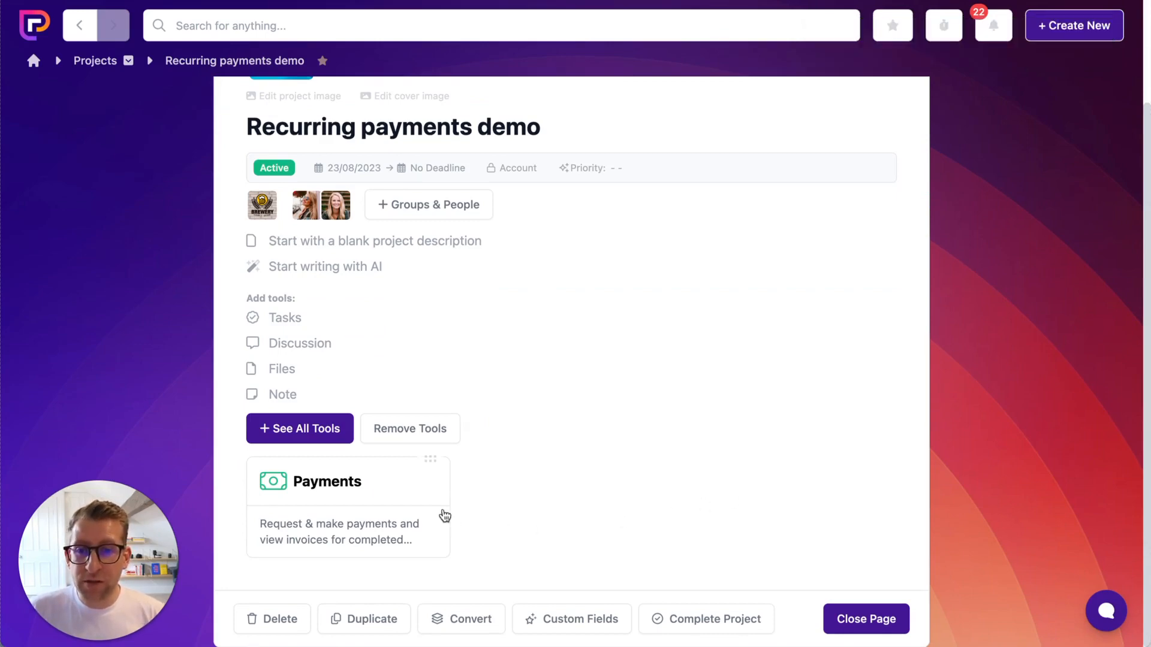
{"action": "left_click", "coordinate": [395, 482]}
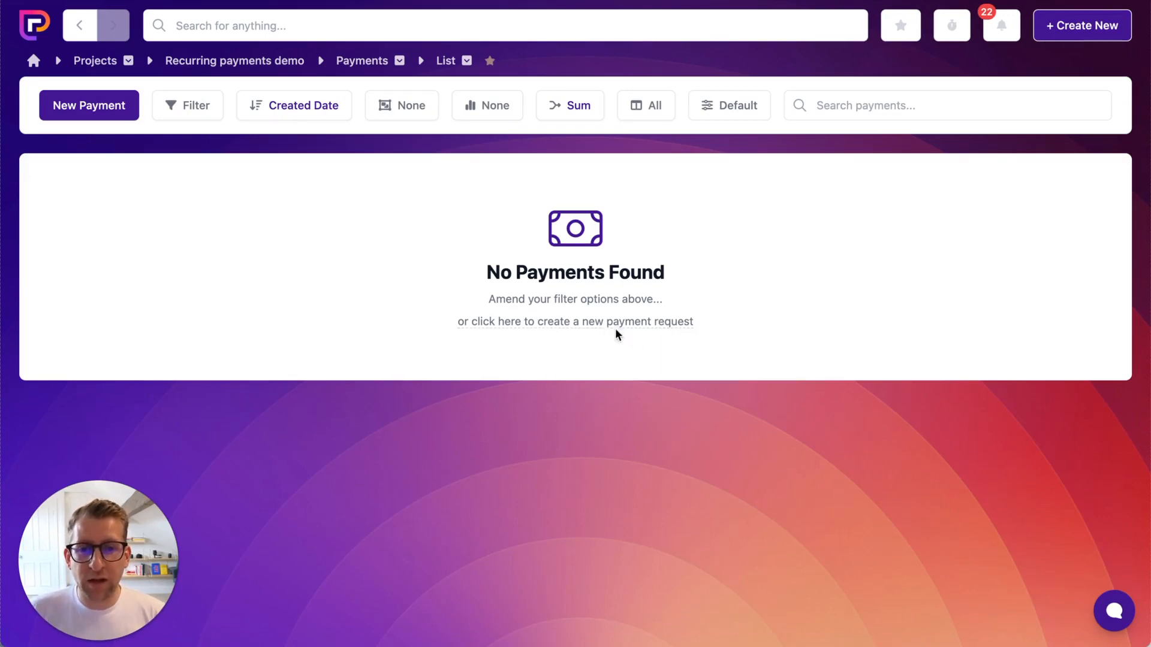
Start a Recurring Payment request described as 'Monthly design subscription'
{"action": "left_click", "coordinate": [82, 109]}
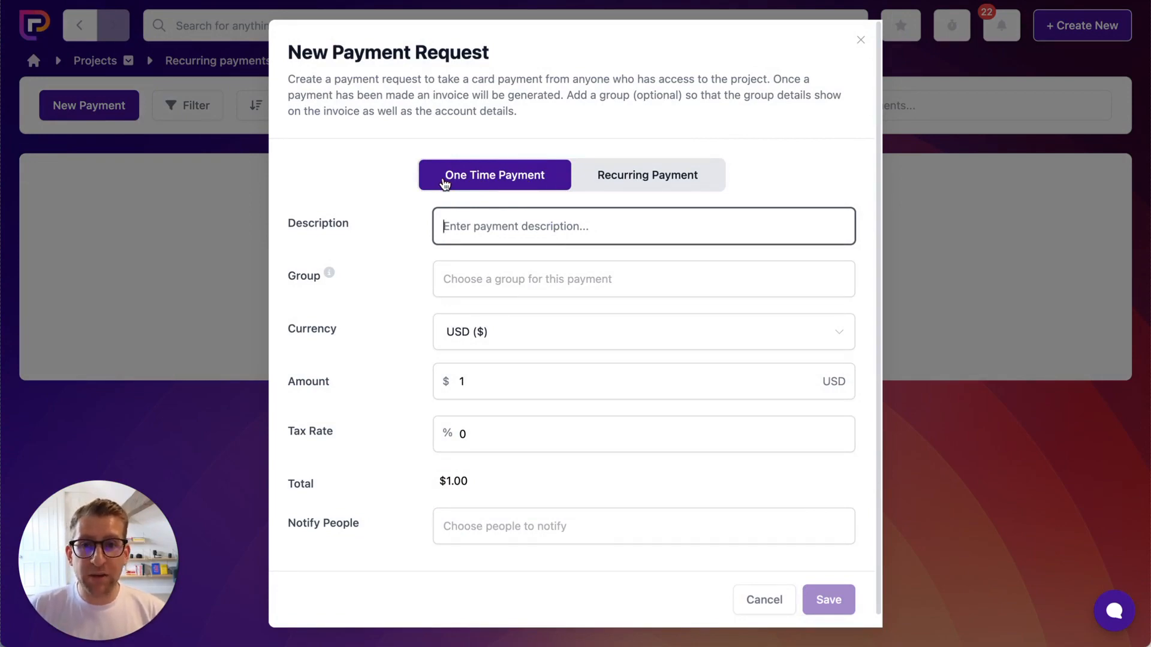
{"action": "left_click", "coordinate": [674, 185]}
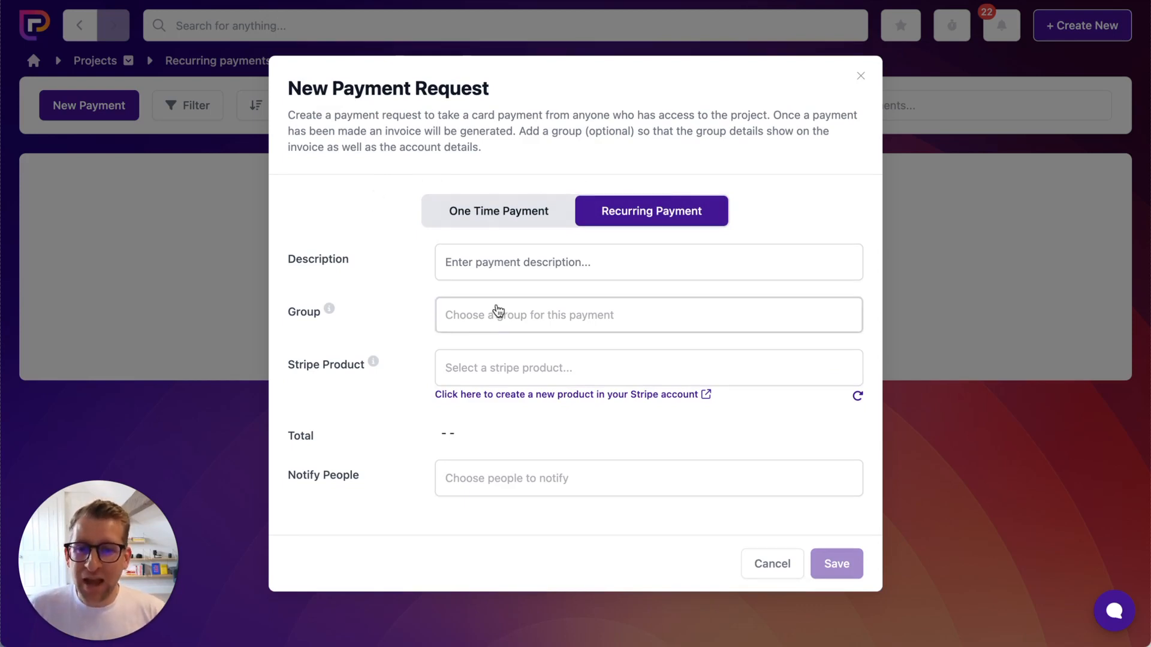
{"action": "left_click", "coordinate": [499, 264]}
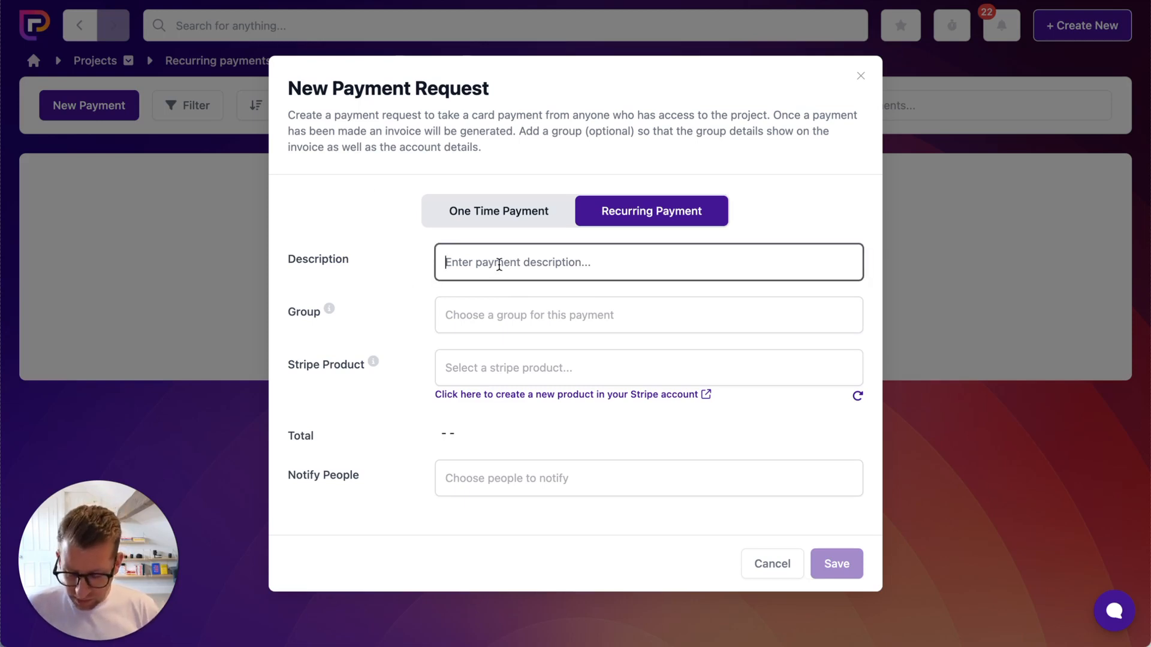
{"action": "type", "text": "Monthly de"}
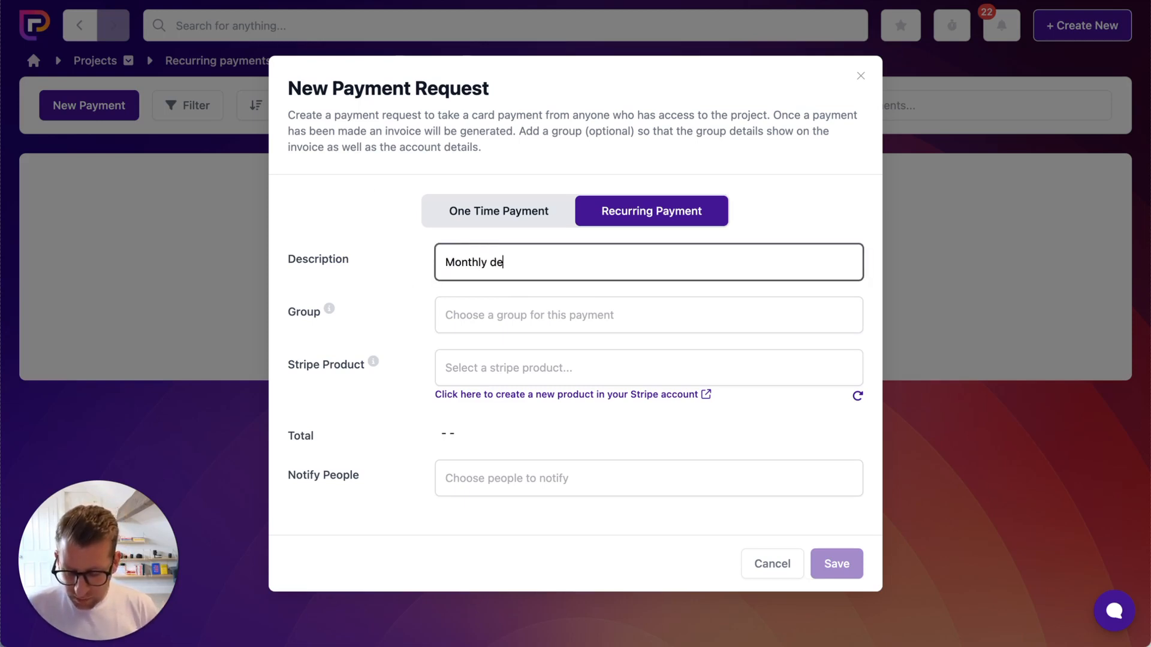
{"action": "type", "text": "sign subscription"}
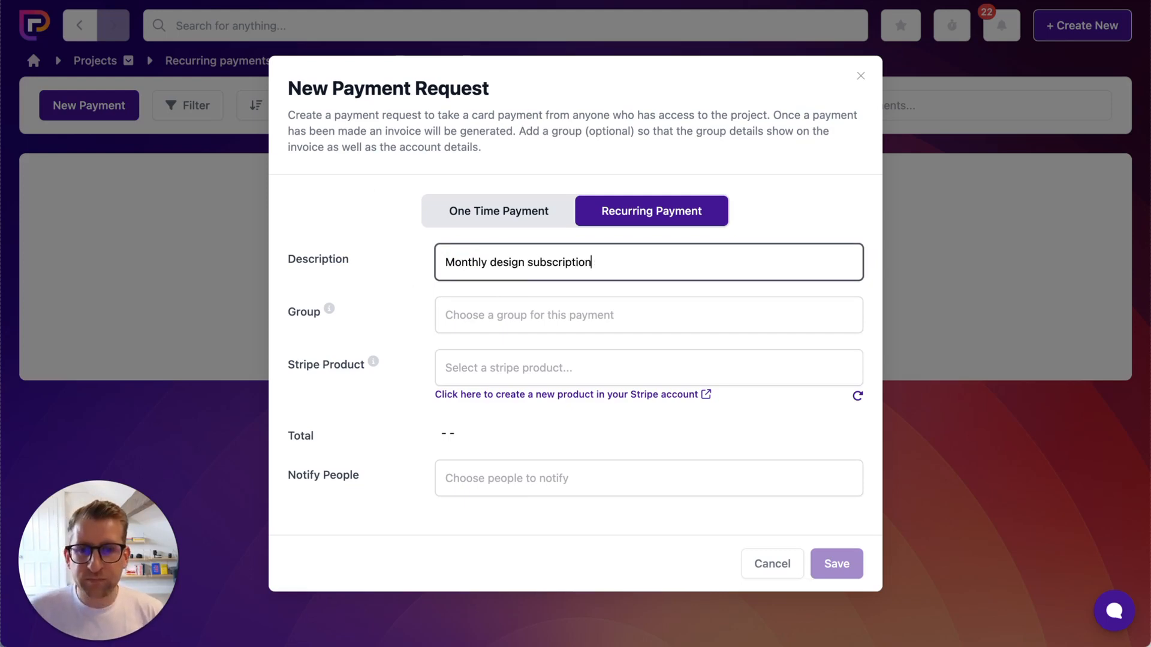
Set the payment request's Group to Craft Brewery
{"action": "left_click", "coordinate": [493, 315]}
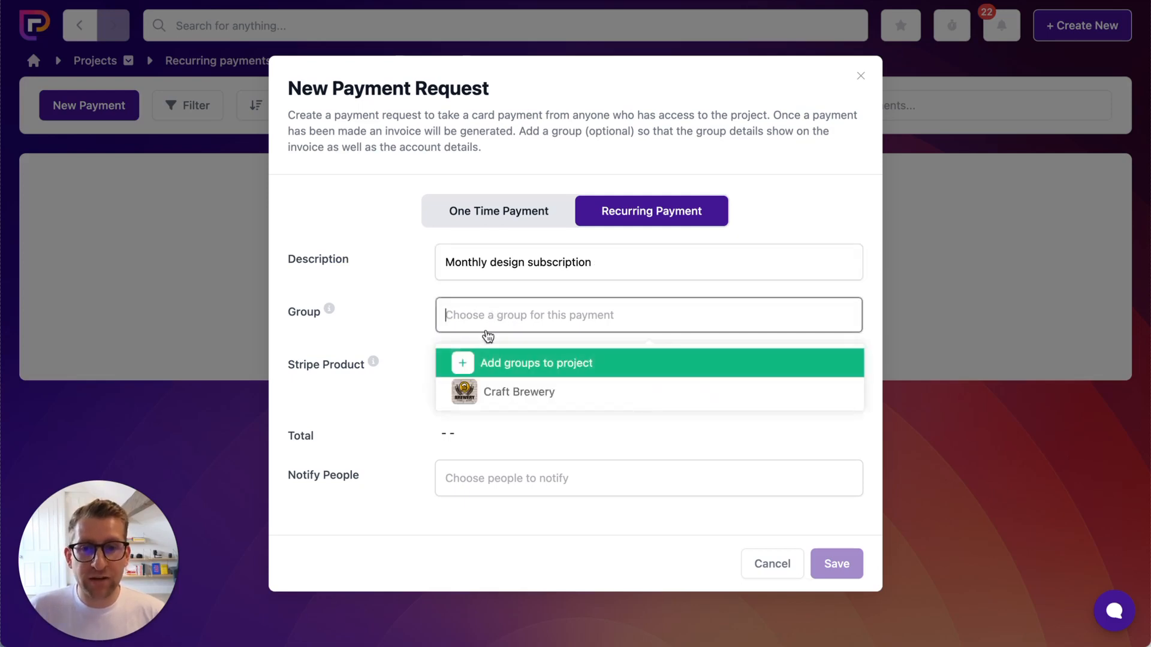
{"action": "left_click", "coordinate": [507, 393]}
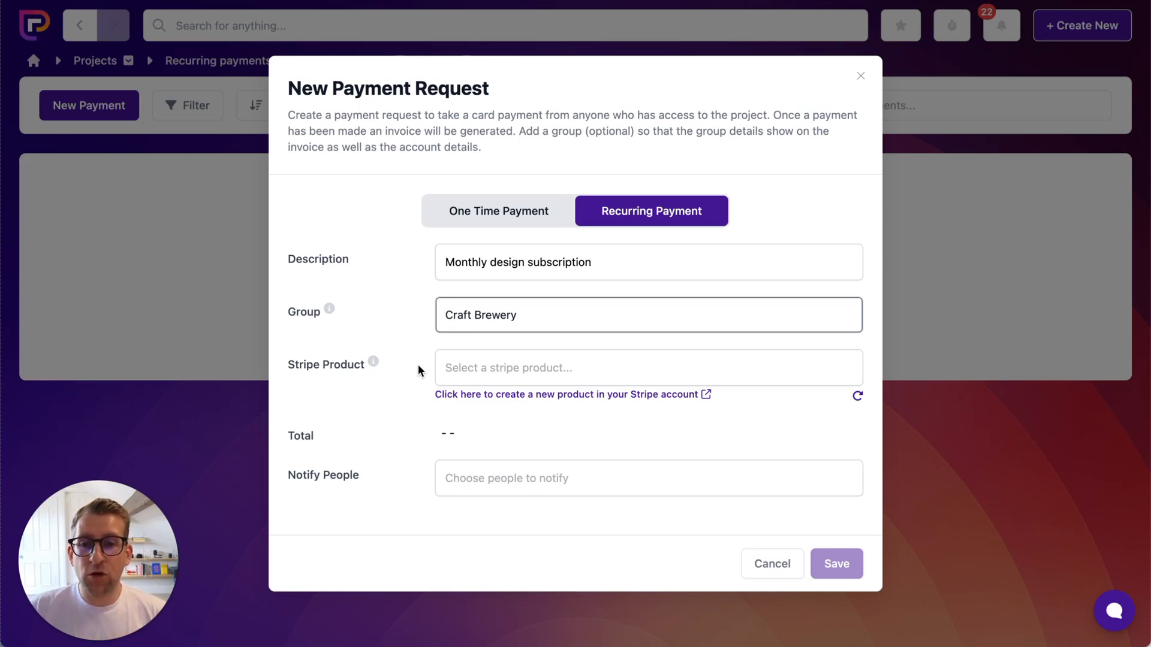
Refresh the Stripe products and choose '995 USD every month - Monthly Design Subscription'
{"action": "left_click", "coordinate": [525, 367]}
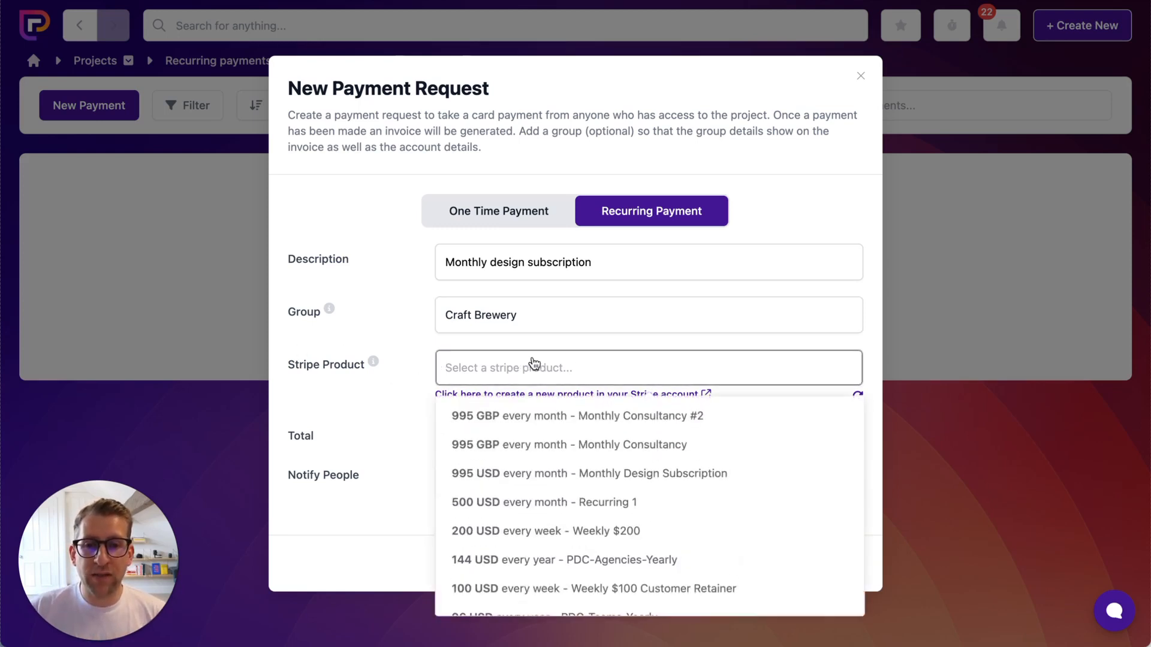
{"action": "left_click", "coordinate": [421, 354]}
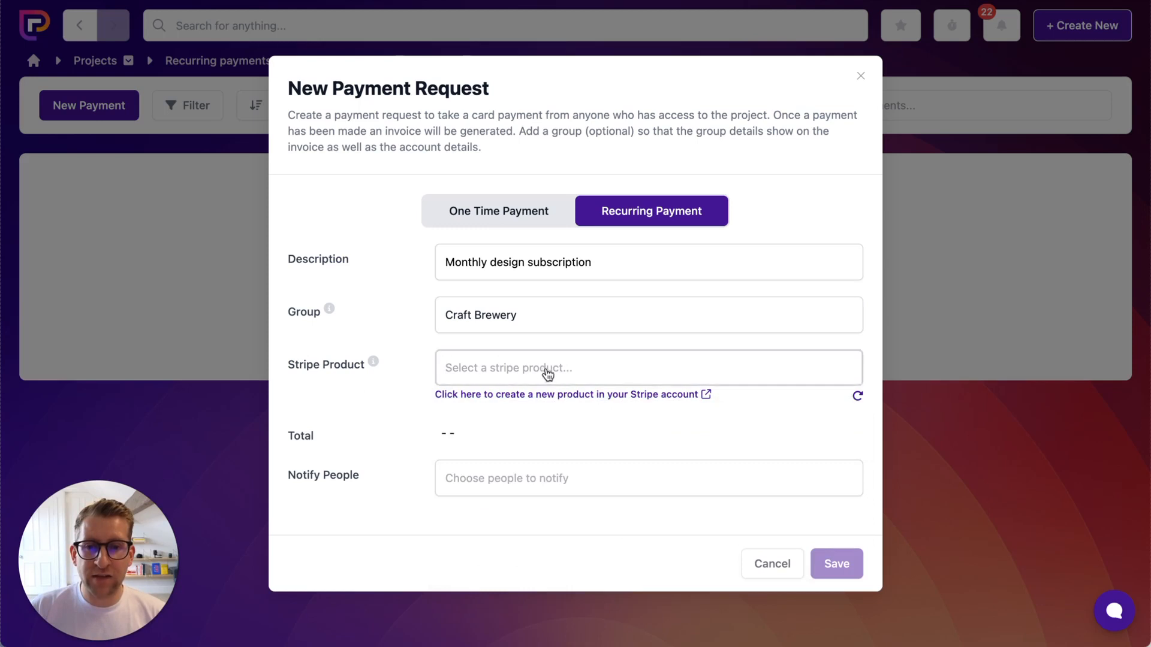
{"action": "left_click", "coordinate": [547, 372]}
{"action": "left_click", "coordinate": [406, 365]}
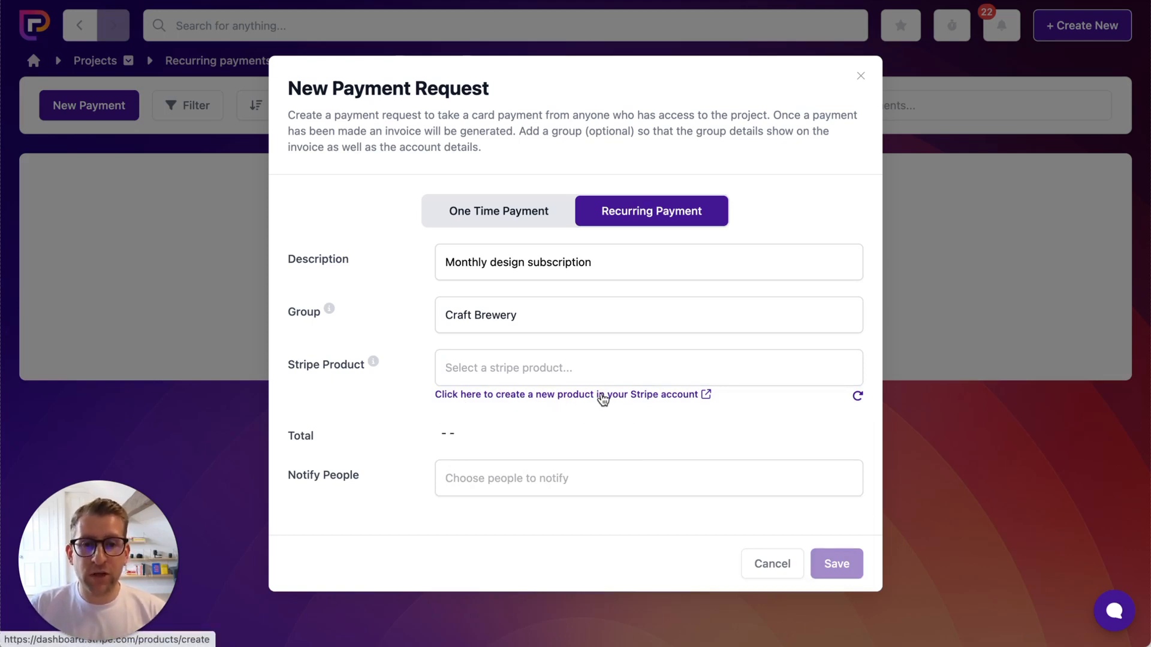
{"action": "left_click", "coordinate": [859, 398]}
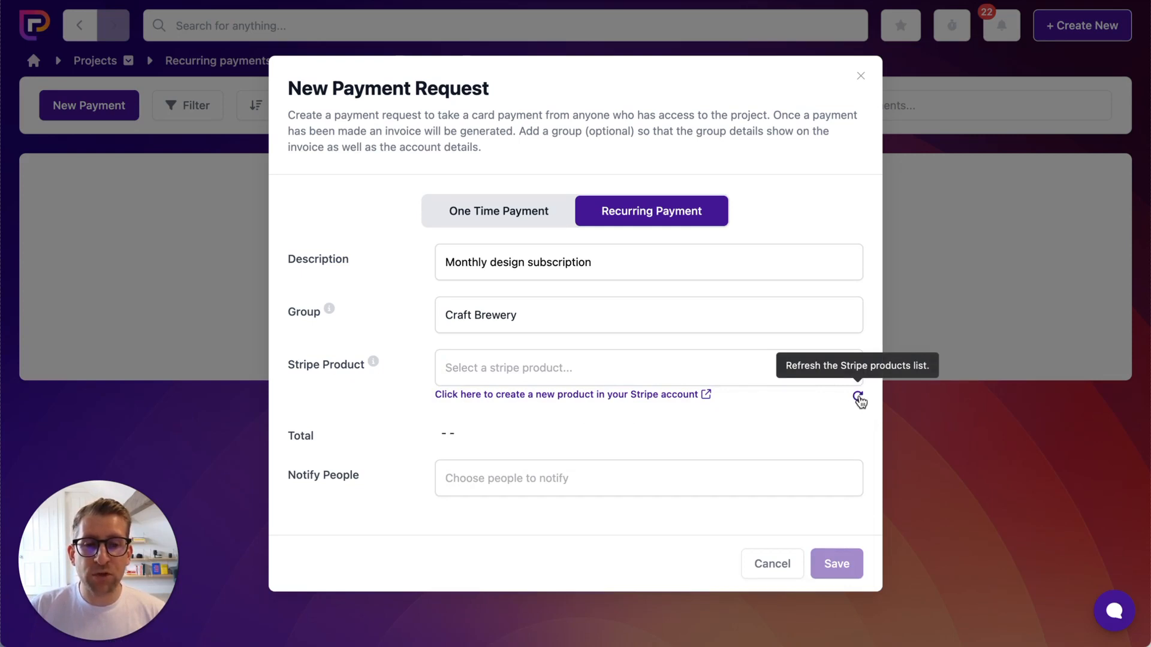
{"action": "left_click", "coordinate": [624, 372]}
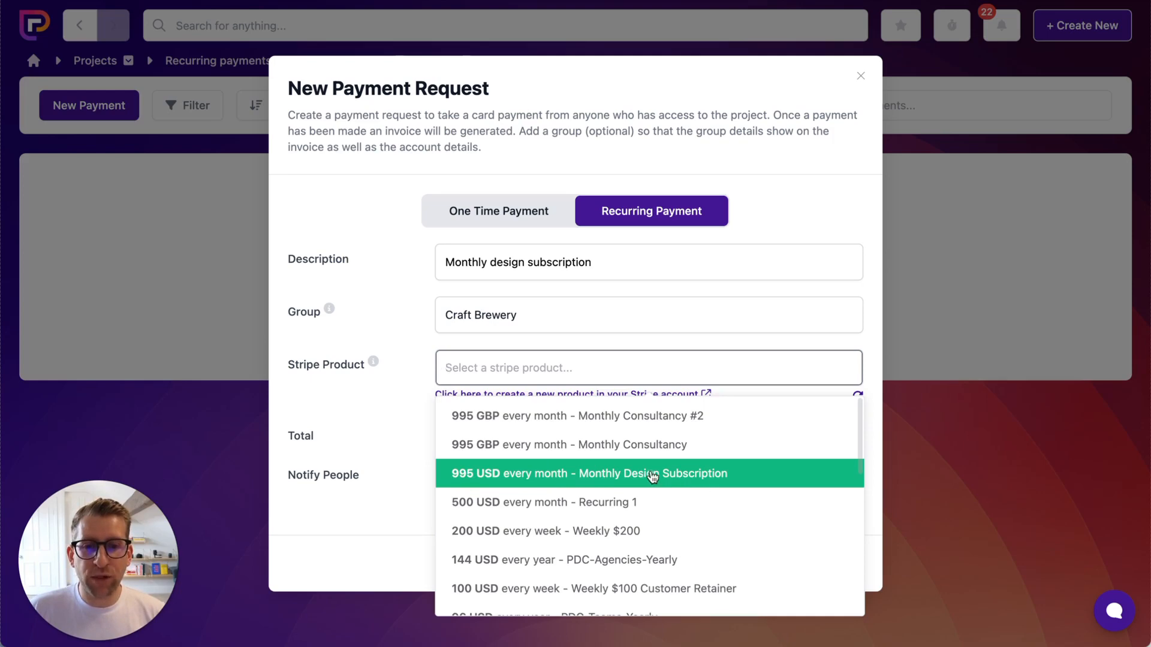
{"action": "left_click", "coordinate": [513, 475]}
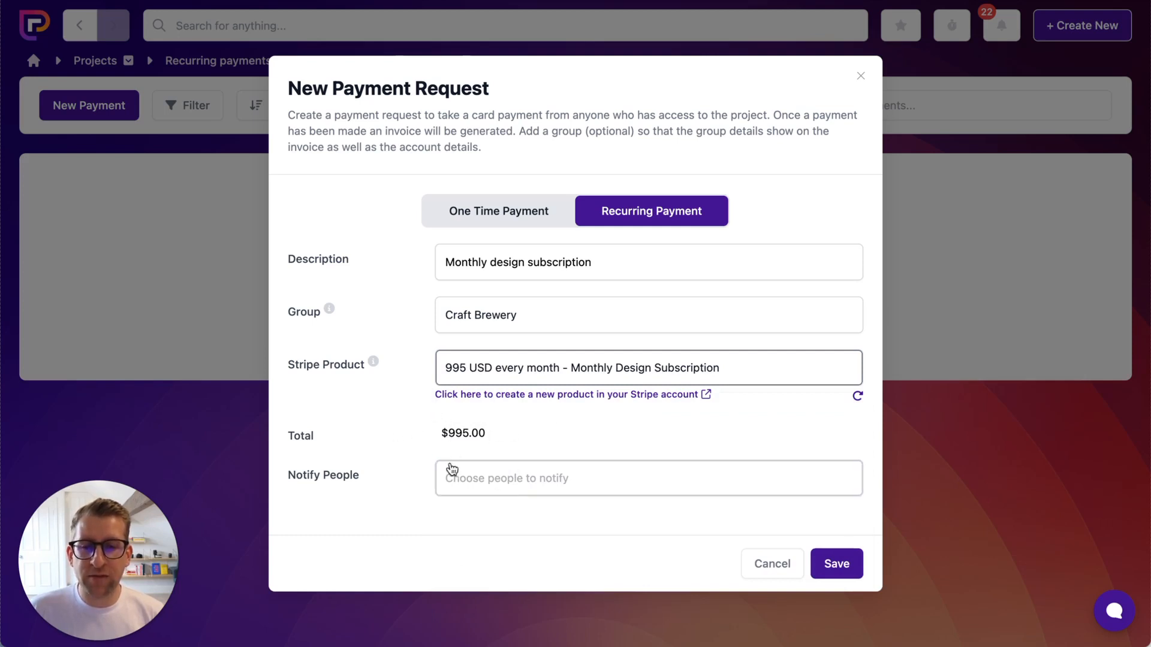
Add two people to Notify People and save the recurring payment request
{"action": "left_click", "coordinate": [525, 480]}
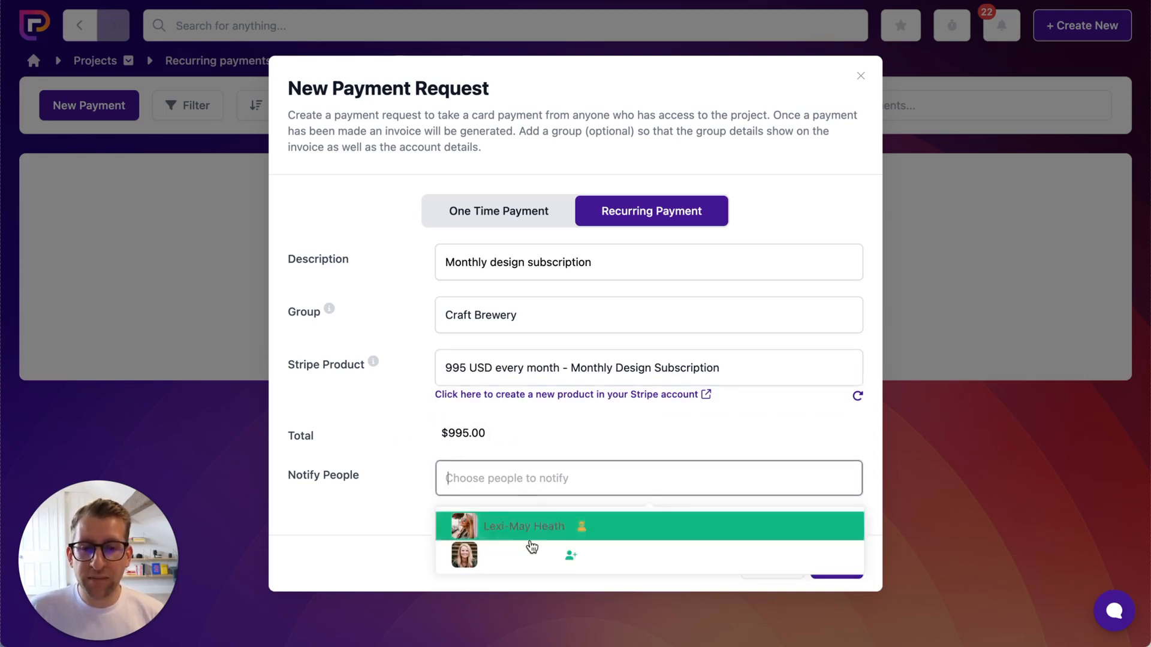
{"action": "left_click", "coordinate": [537, 555]}
{"action": "left_click", "coordinate": [349, 510]}
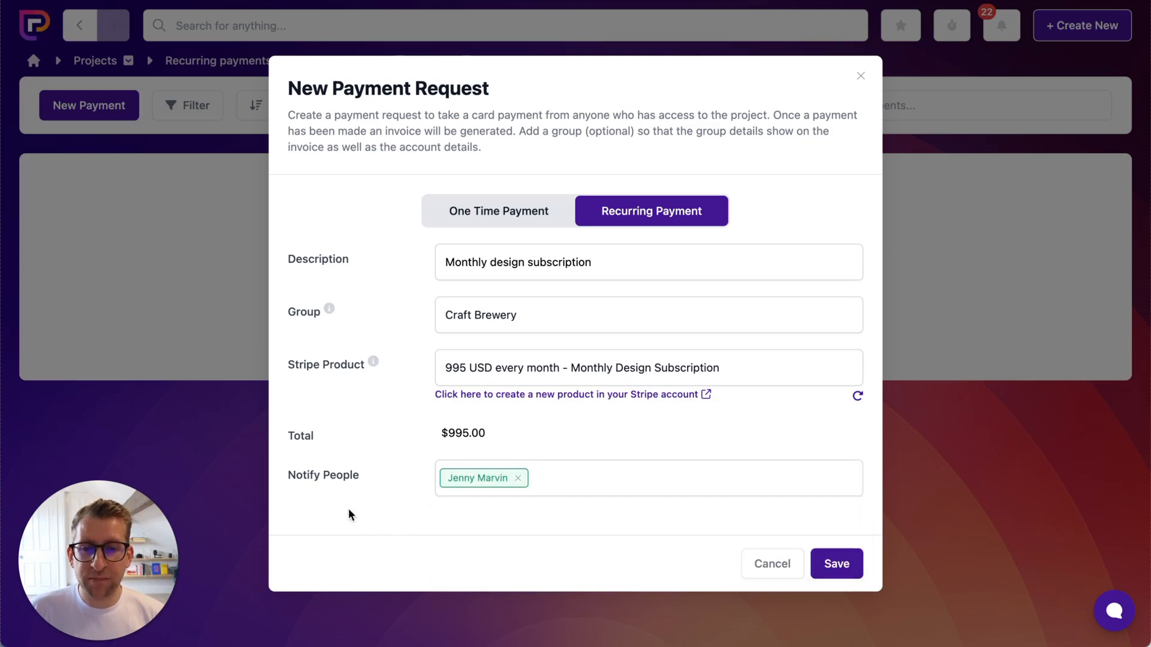
{"action": "left_click", "coordinate": [552, 478]}
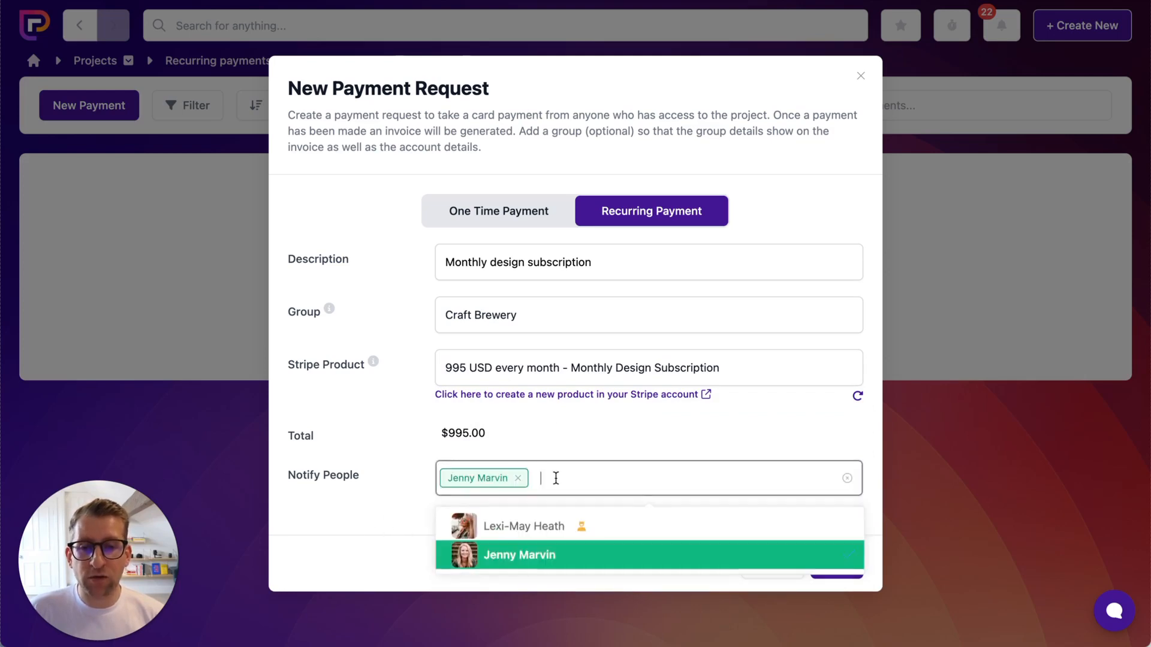
{"action": "left_click", "coordinate": [535, 525]}
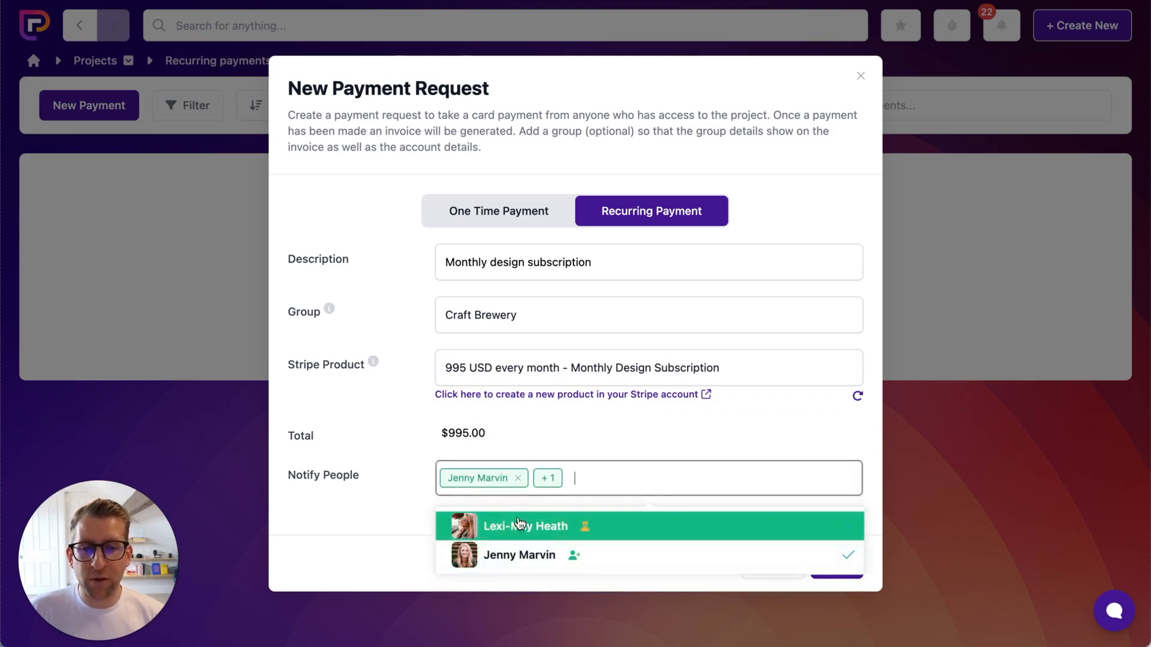
{"action": "left_click", "coordinate": [395, 504]}
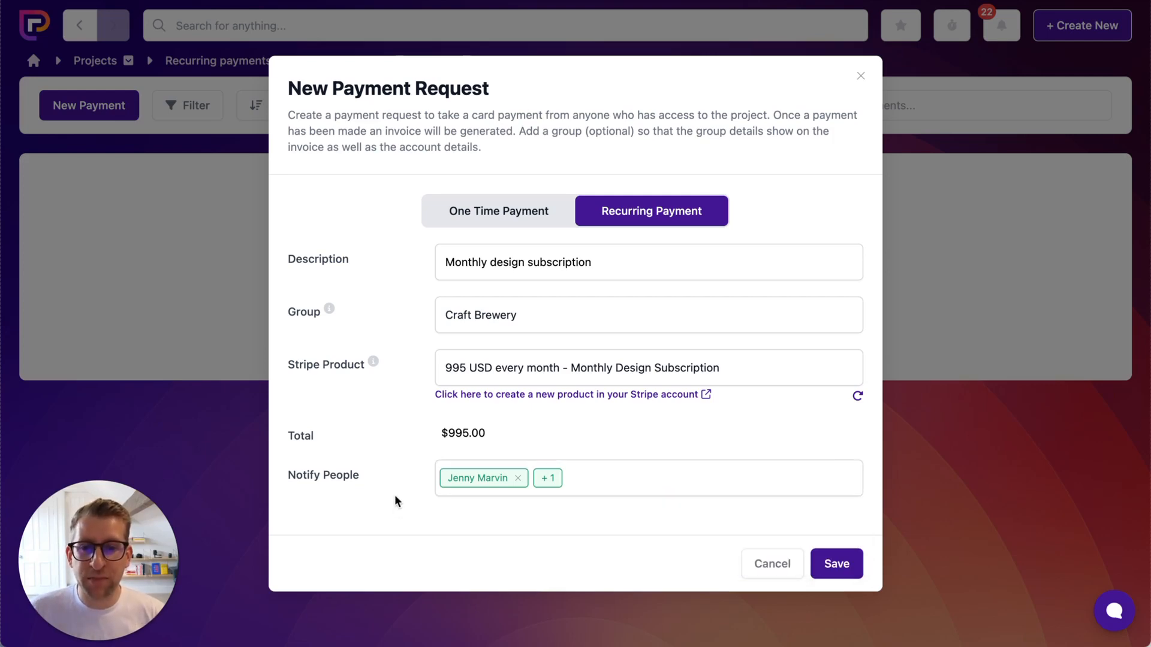
{"action": "left_click", "coordinate": [840, 567]}
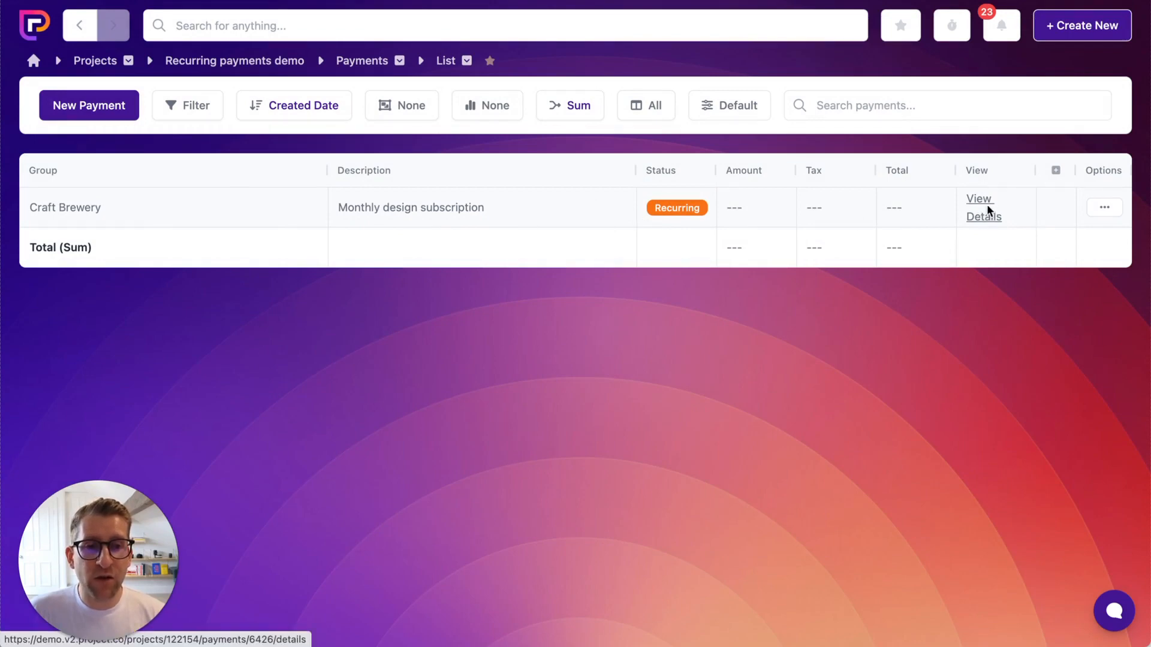
Open View Details for the Monthly design subscription payment row
{"action": "left_click", "coordinate": [1109, 210]}
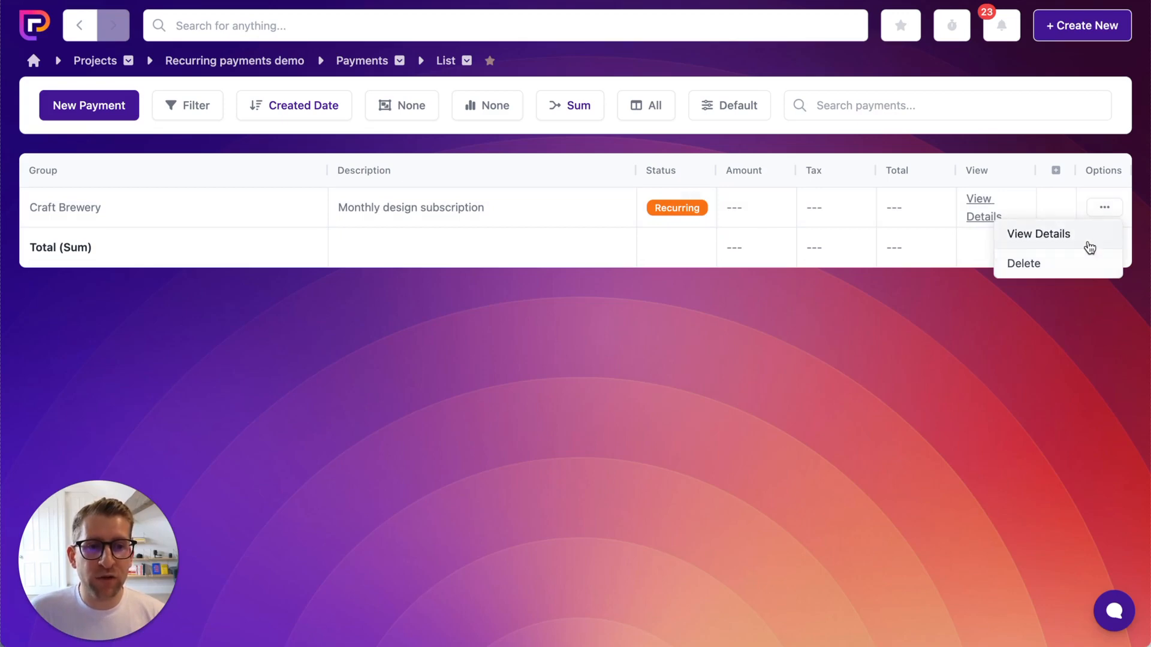
{"action": "left_click", "coordinate": [986, 219]}
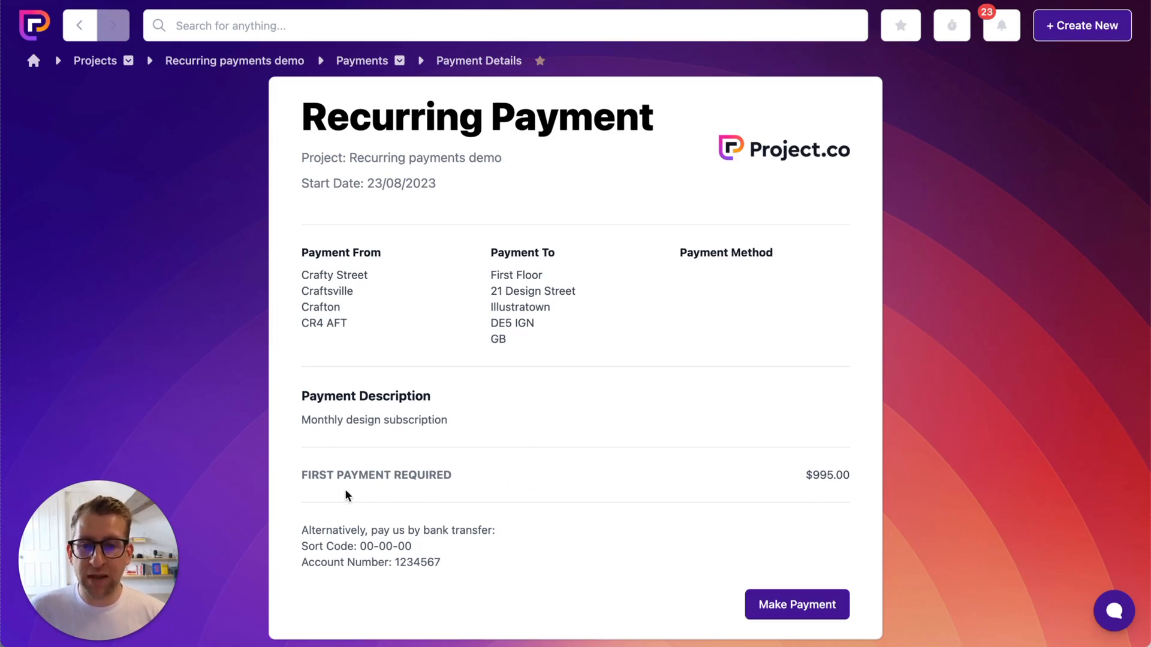
Pay the $995.00 first instalment, entering the test card number, expiry and CVC
{"action": "left_click", "coordinate": [787, 606]}
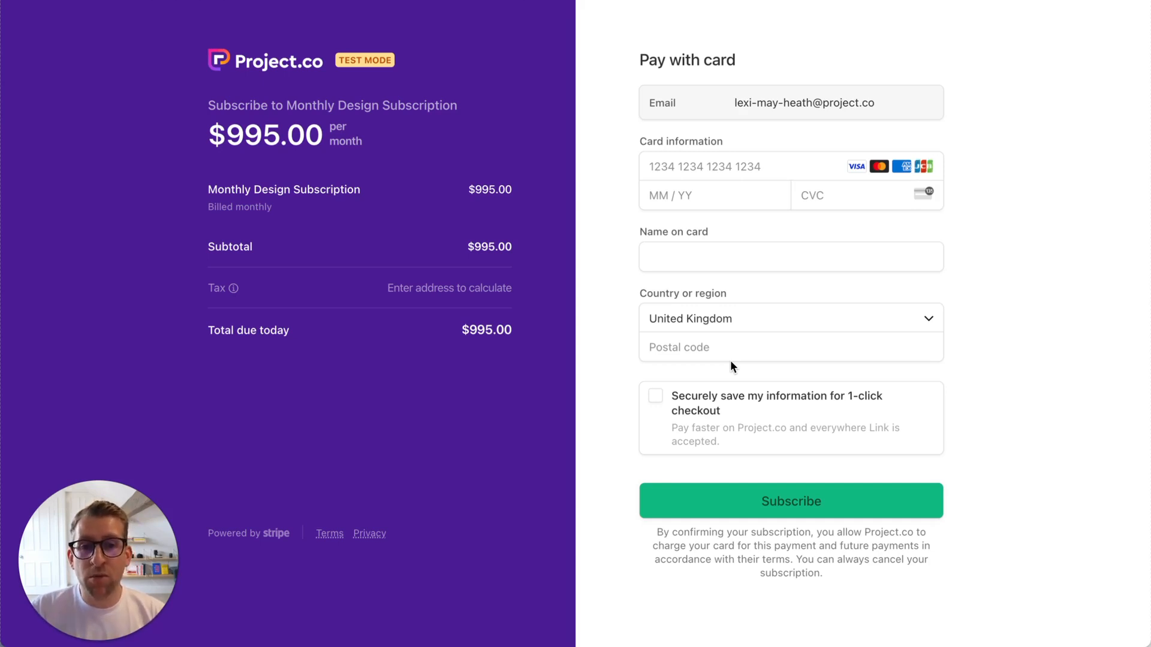
{"action": "left_click", "coordinate": [702, 171]}
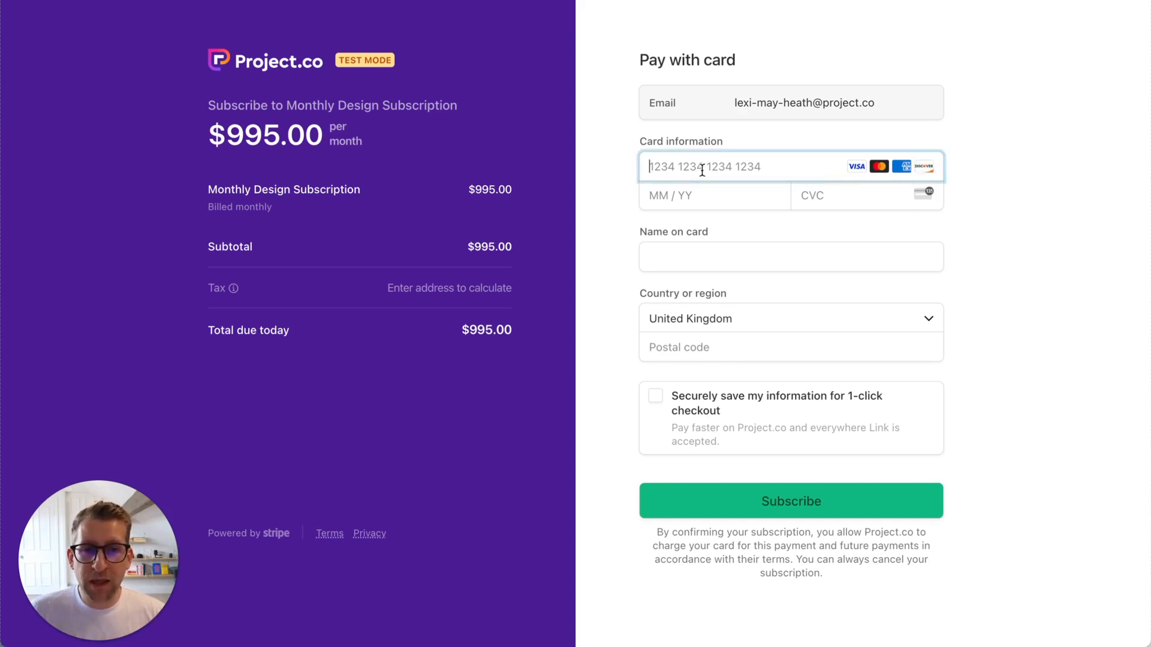
{"action": "type", "text": "42424"}
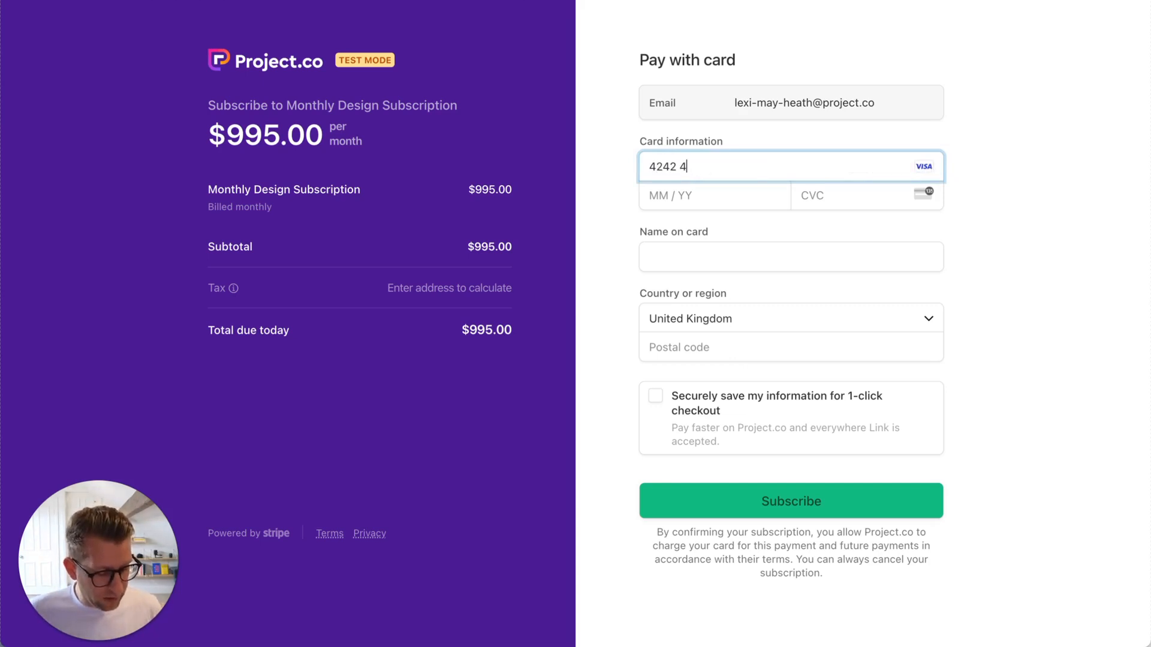
{"action": "type", "text": "242424242"}
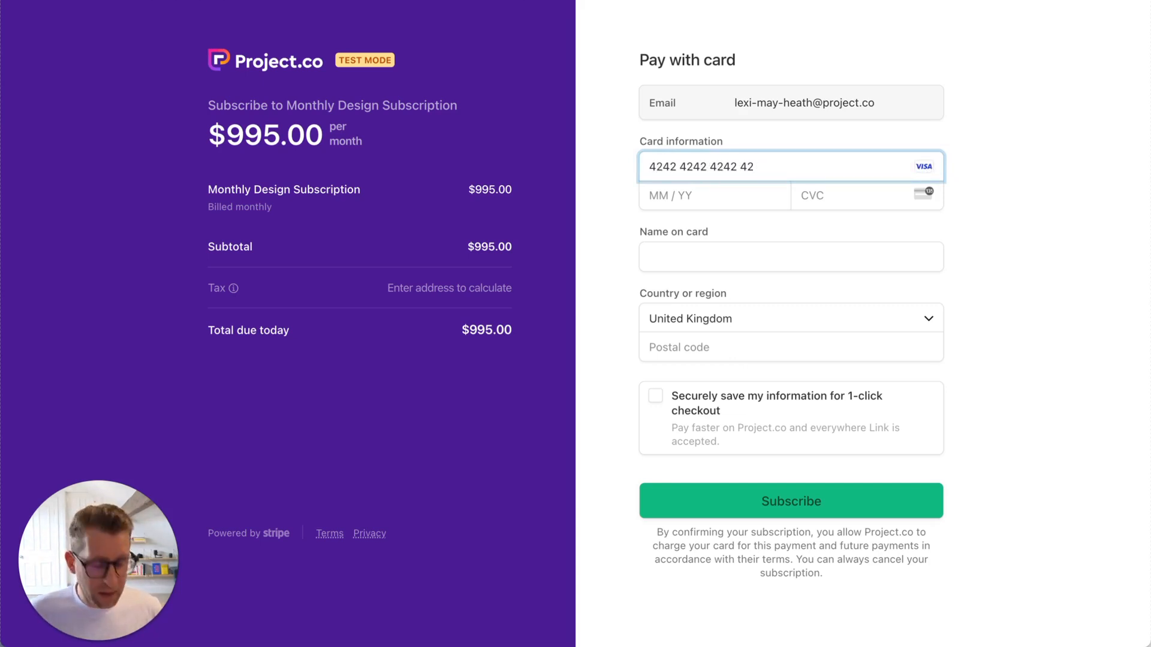
{"action": "type", "text": "42"}
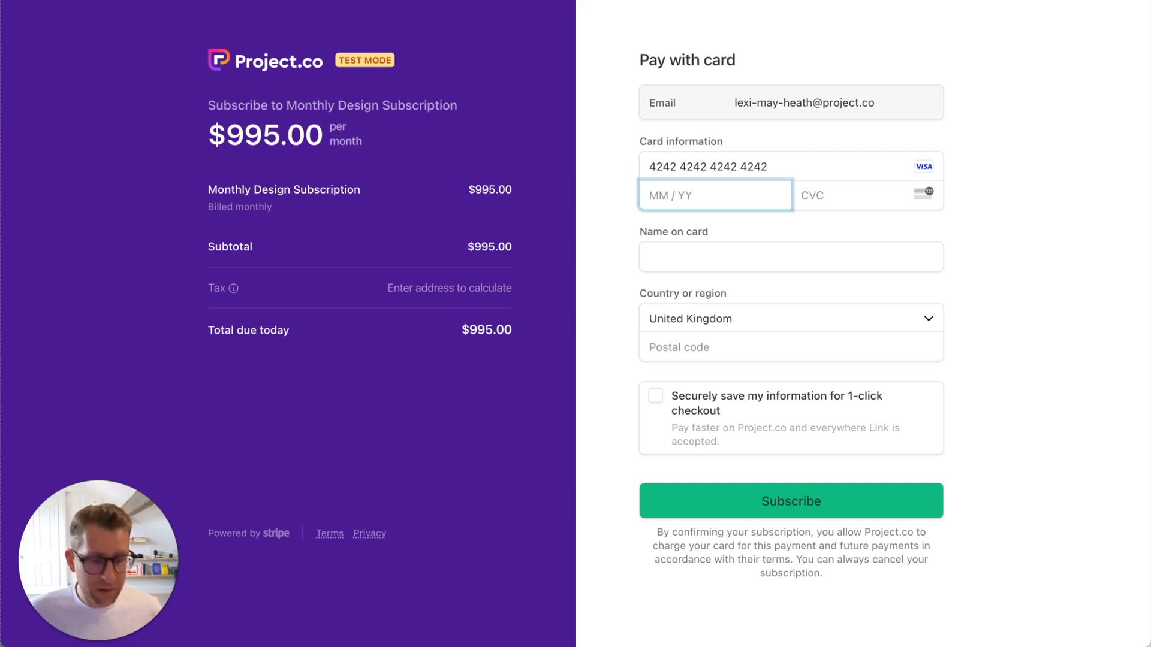
{"action": "type", "text": "12"}
{"action": "key", "text": "Tab"}
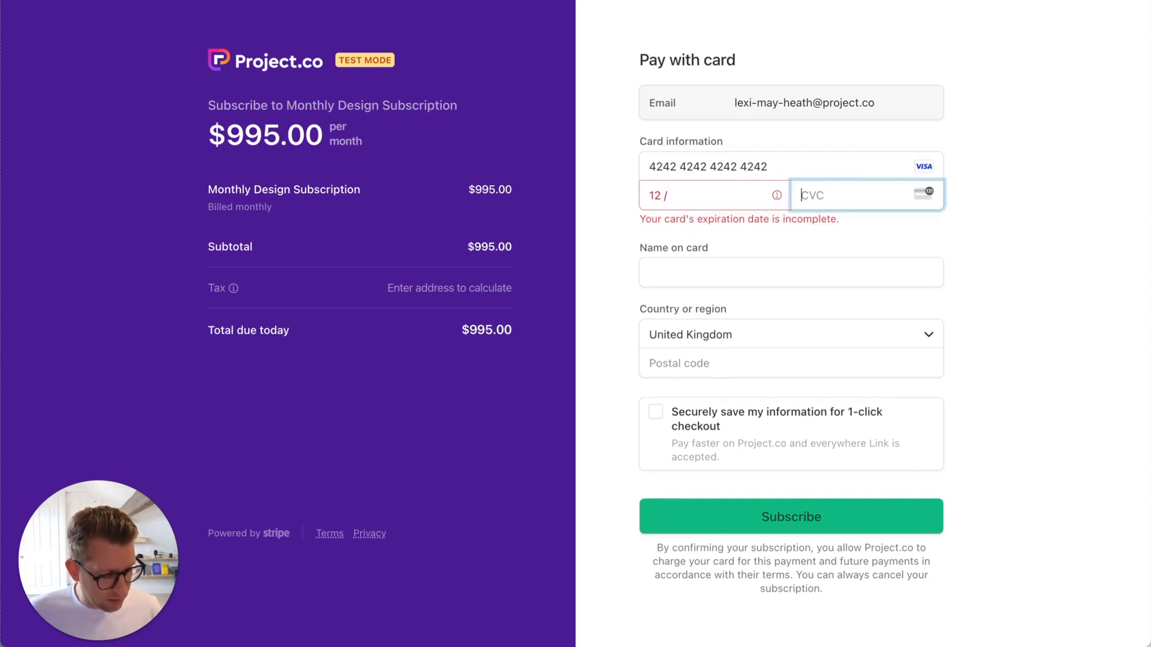
{"action": "left_click", "coordinate": [692, 189]}
{"action": "type", "text": "24123"}
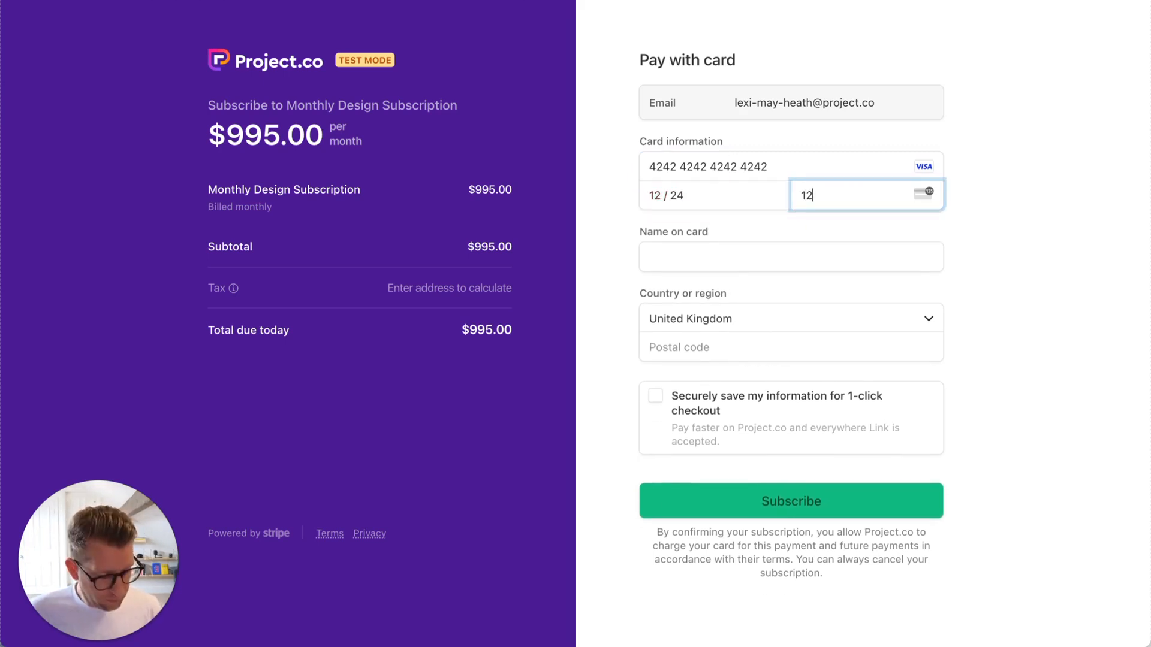
Fill in the cardholder name and billing postal code, then subscribe at $1,194.00 monthly
{"action": "left_click", "coordinate": [684, 249]}
{"action": "type", "text": "M Byrom"}
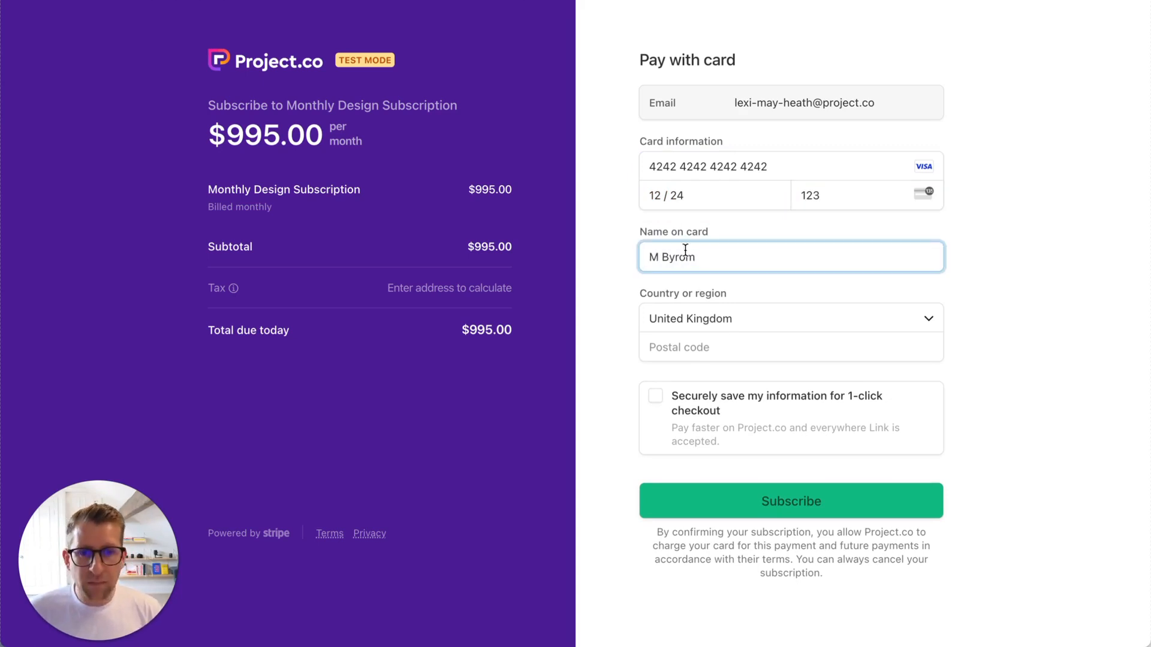
{"action": "left_click", "coordinate": [670, 339]}
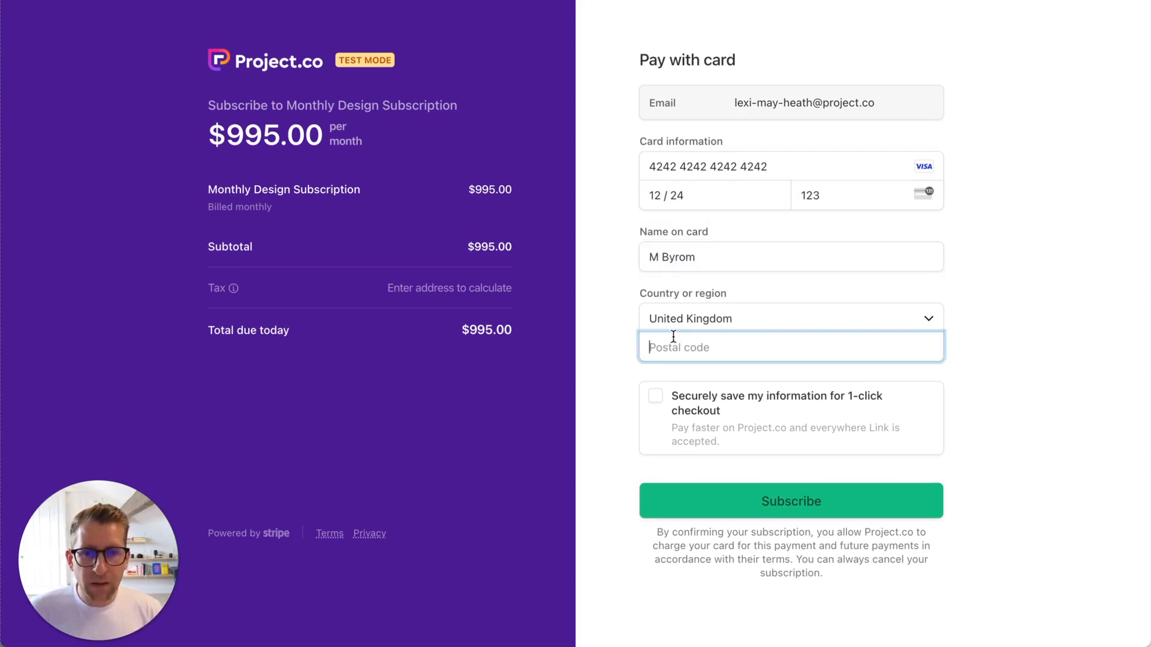
{"action": "type", "text": "PR8 6PL"}
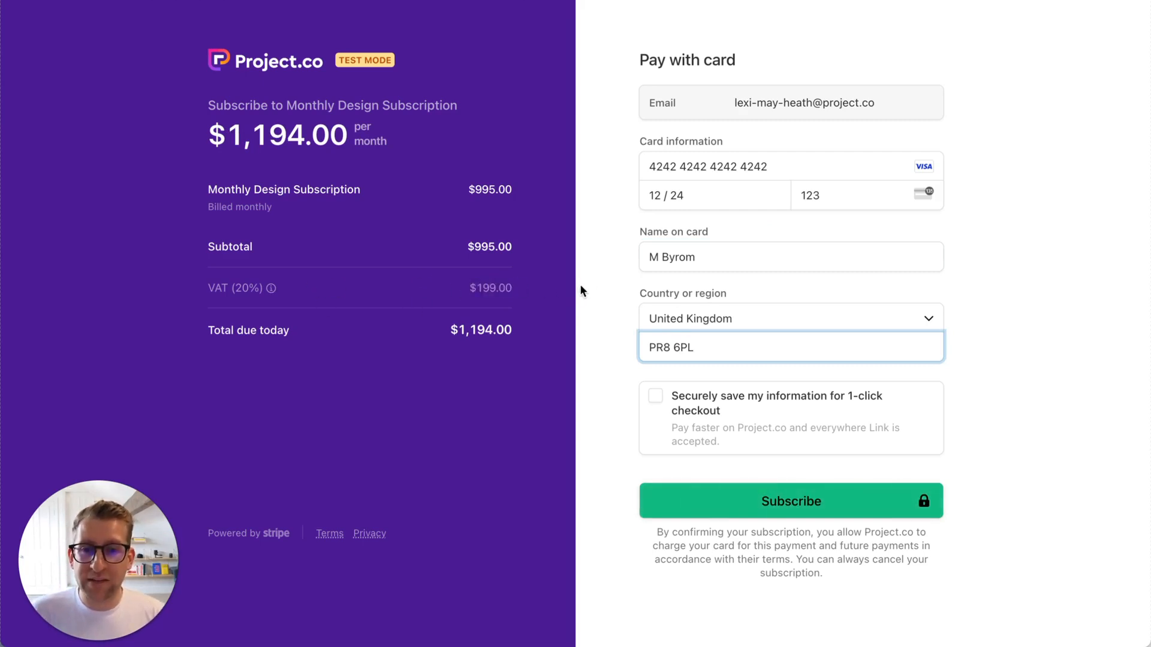
{"action": "left_click", "coordinate": [580, 286]}
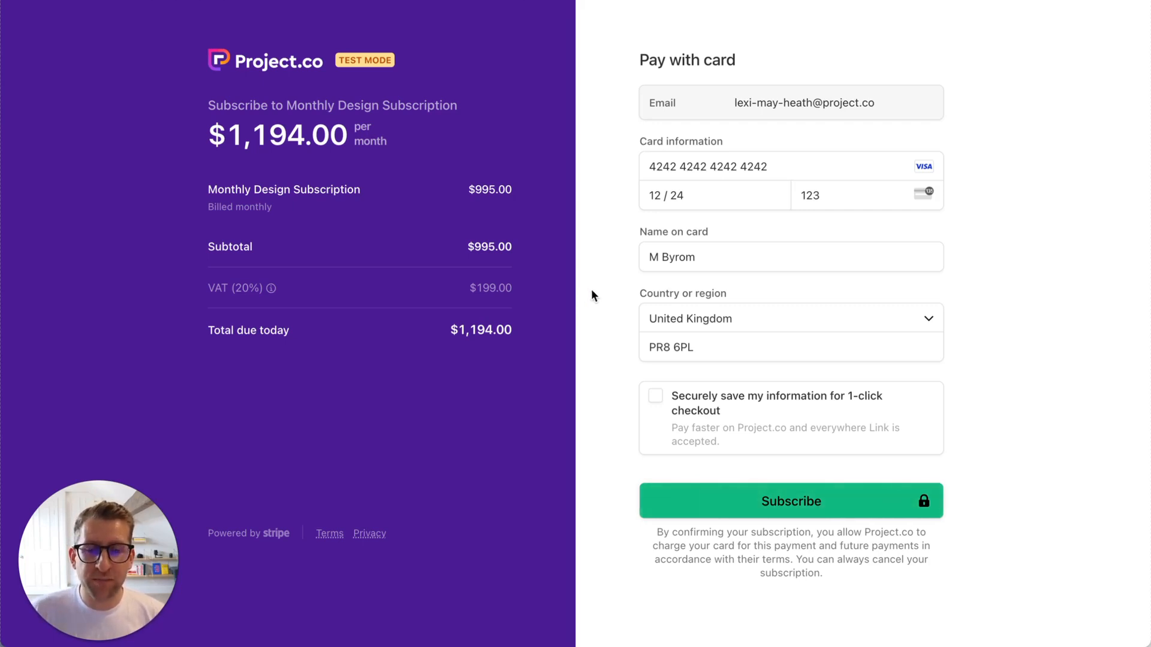
{"action": "left_click", "coordinate": [827, 508]}
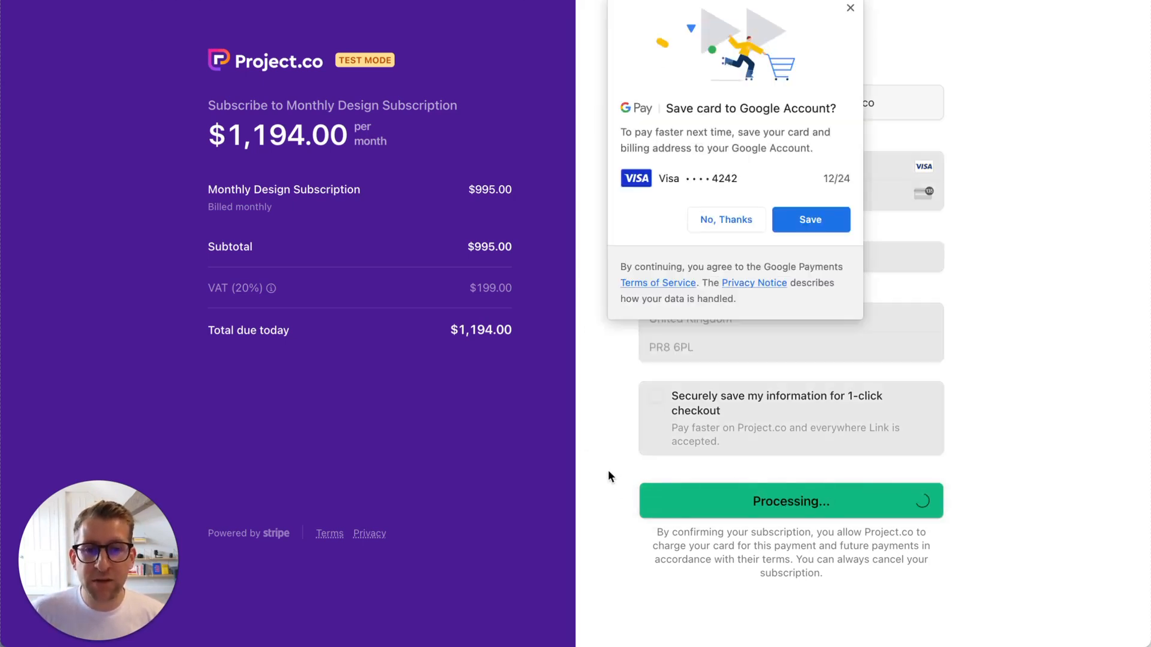
Decline the Google Pay save-card offer and review the now-active payment details
{"action": "left_click", "coordinate": [850, 8]}
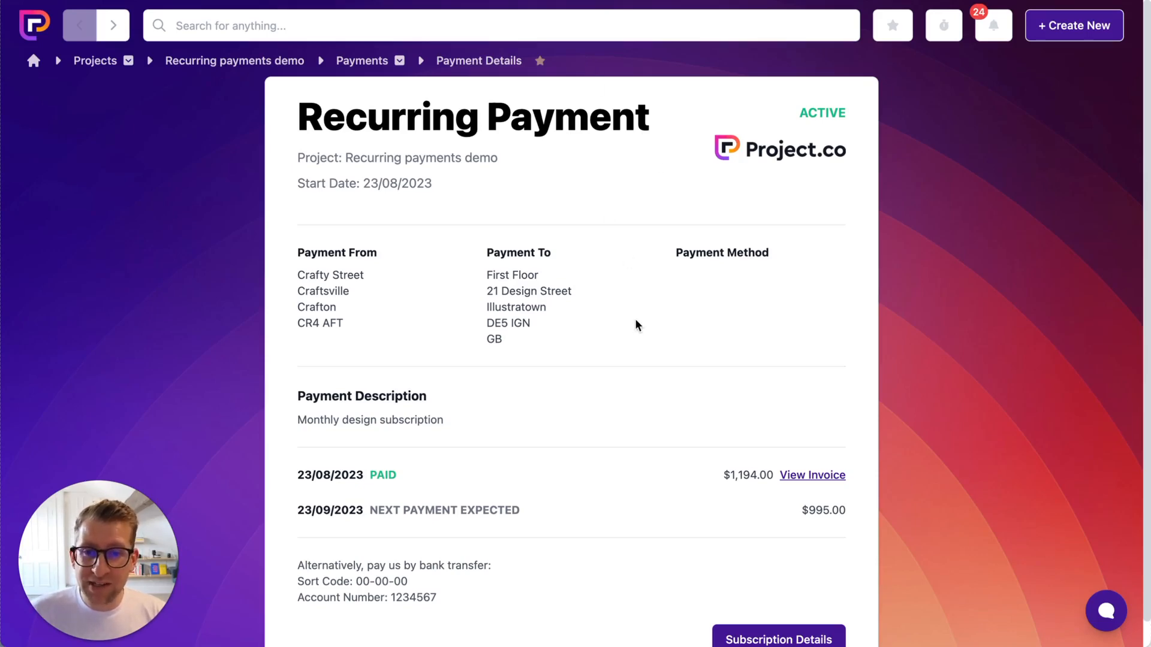
{"action": "scroll", "coordinate": [636, 320], "scroll_direction": "down", "scroll_amount": 1}
{"action": "scroll", "coordinate": [636, 325], "scroll_direction": "down", "scroll_amount": 1}
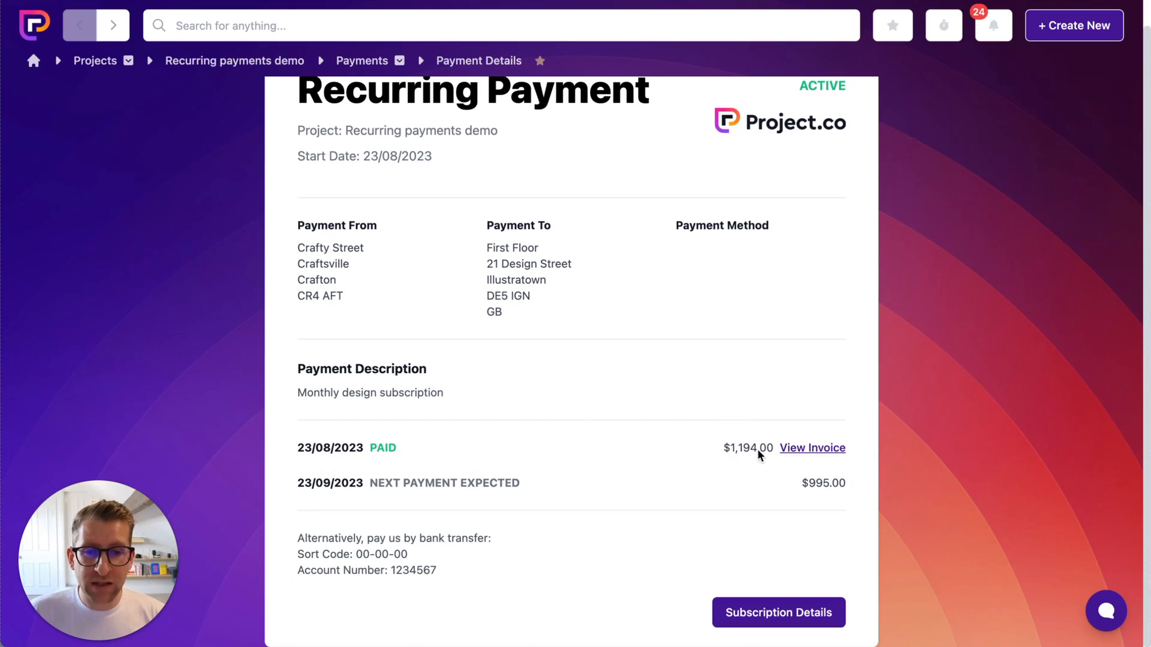
{"action": "left_click", "coordinate": [814, 453]}
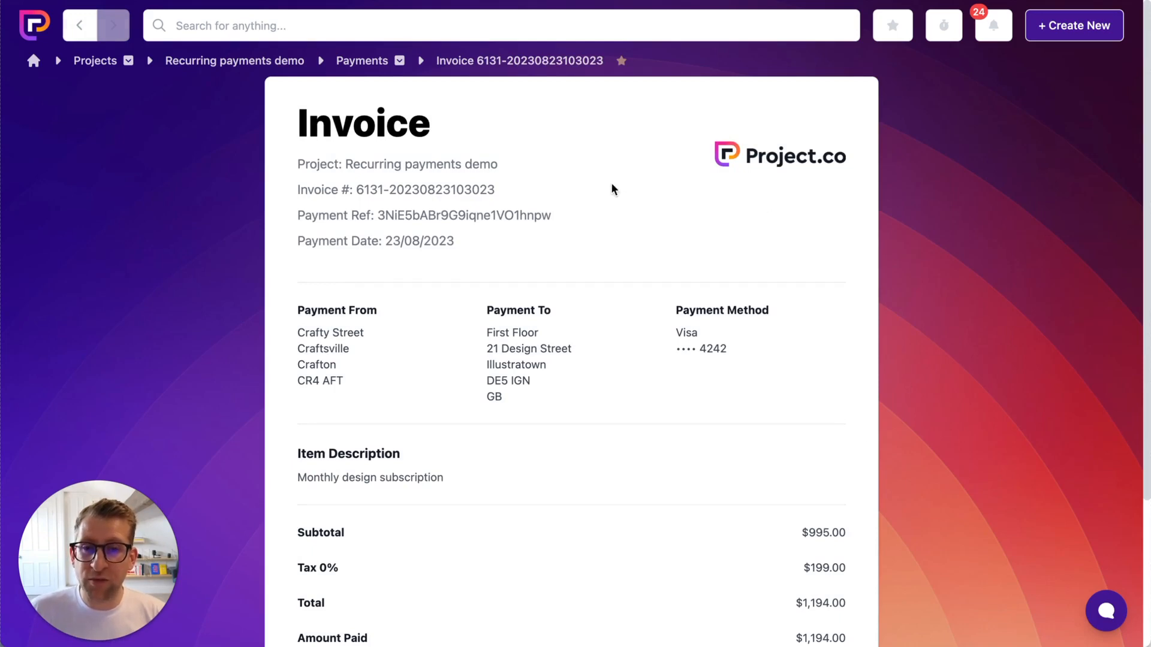
{"action": "scroll", "coordinate": [612, 185], "scroll_direction": "down", "scroll_amount": 3}
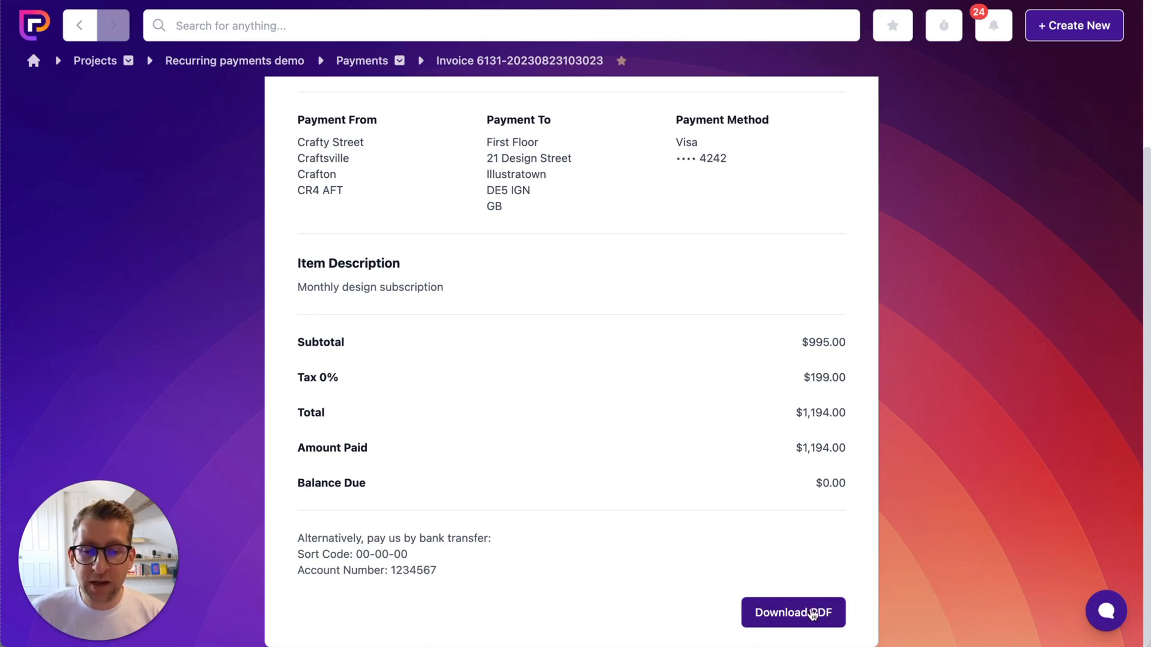
{"action": "scroll", "coordinate": [779, 605], "scroll_direction": "up", "scroll_amount": 3}
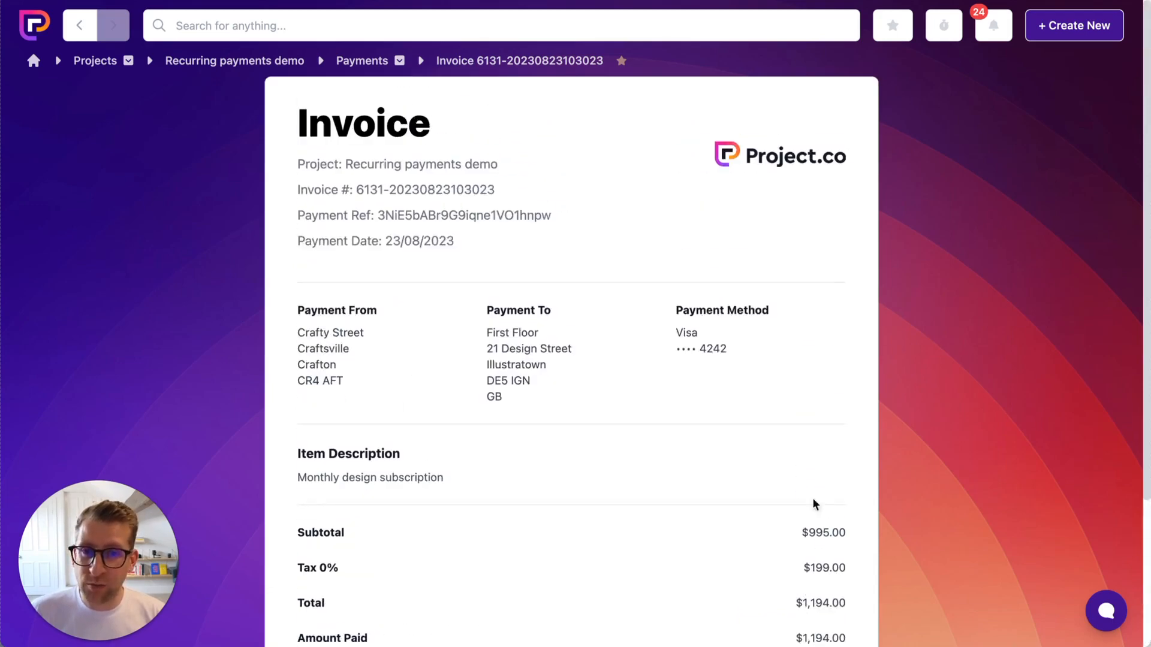
Go back from the invoice to Payment Details, then open Subscription Details
{"action": "left_click", "coordinate": [83, 30]}
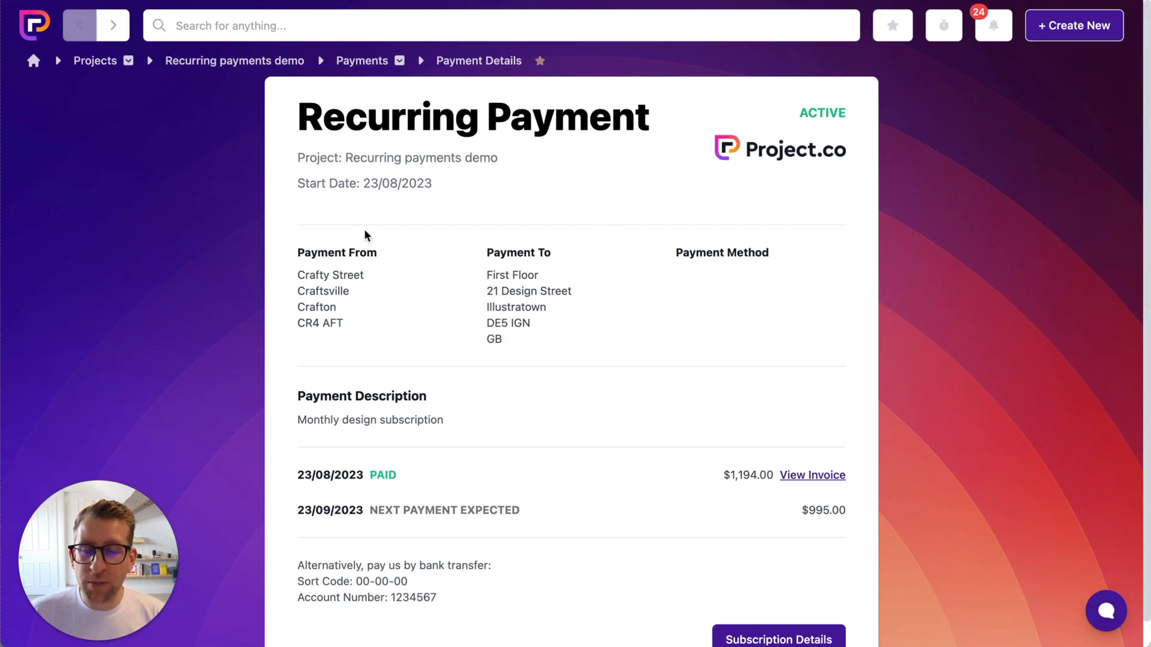
{"action": "scroll", "coordinate": [616, 304], "scroll_direction": "down", "scroll_amount": 1}
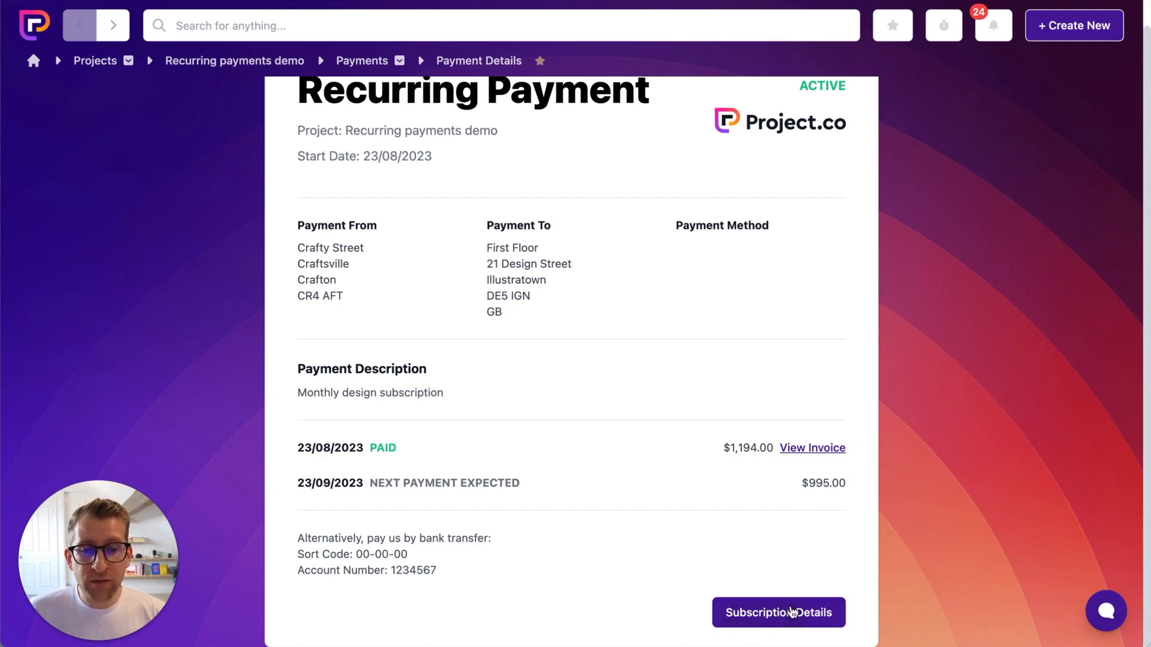
{"action": "left_click", "coordinate": [794, 611]}
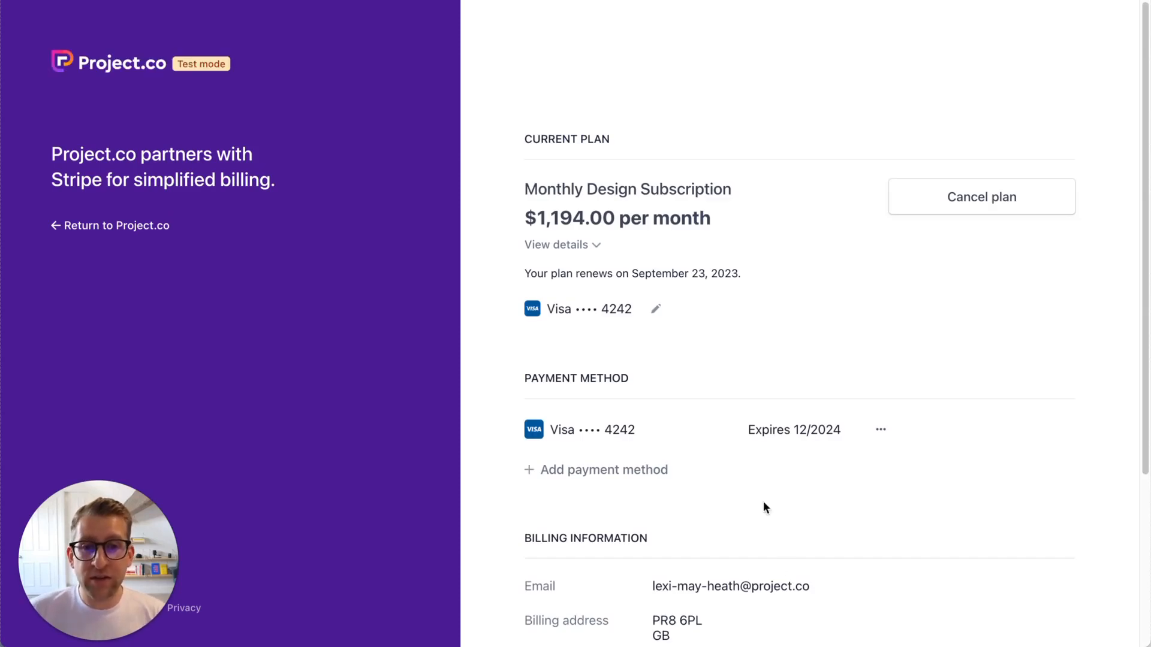
Review the plan, payment method and invoice history, then start cancelling the Monthly Design Subscription
{"action": "scroll", "coordinate": [493, 175], "scroll_direction": "down", "scroll_amount": 1}
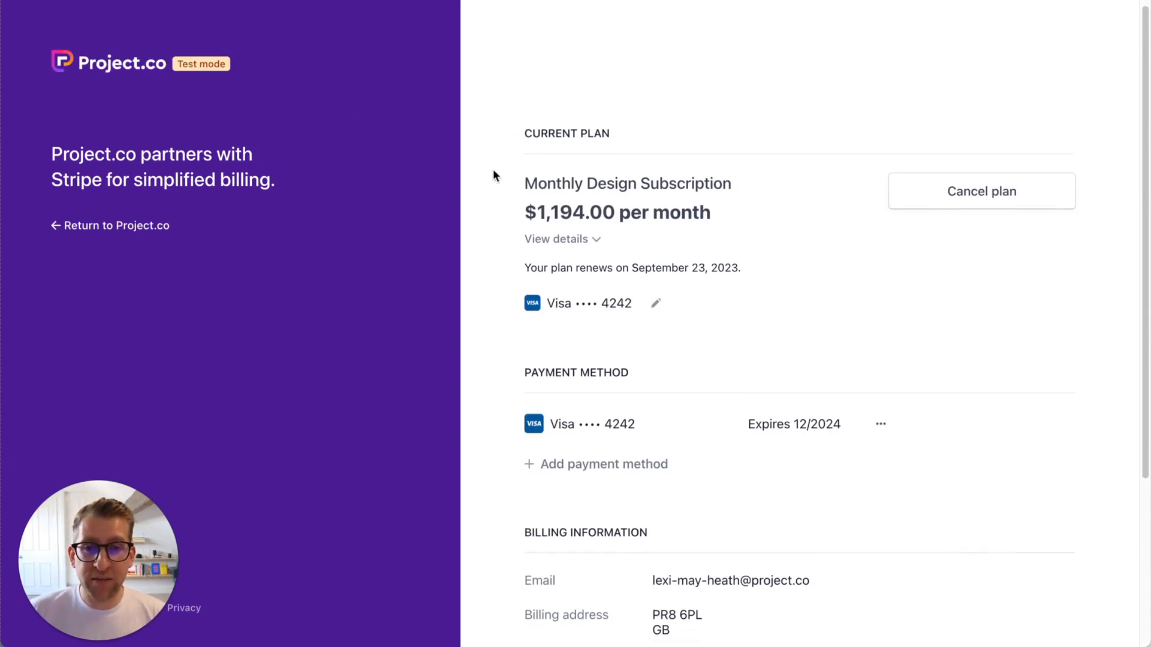
{"action": "scroll", "coordinate": [622, 363], "scroll_direction": "down", "scroll_amount": 3}
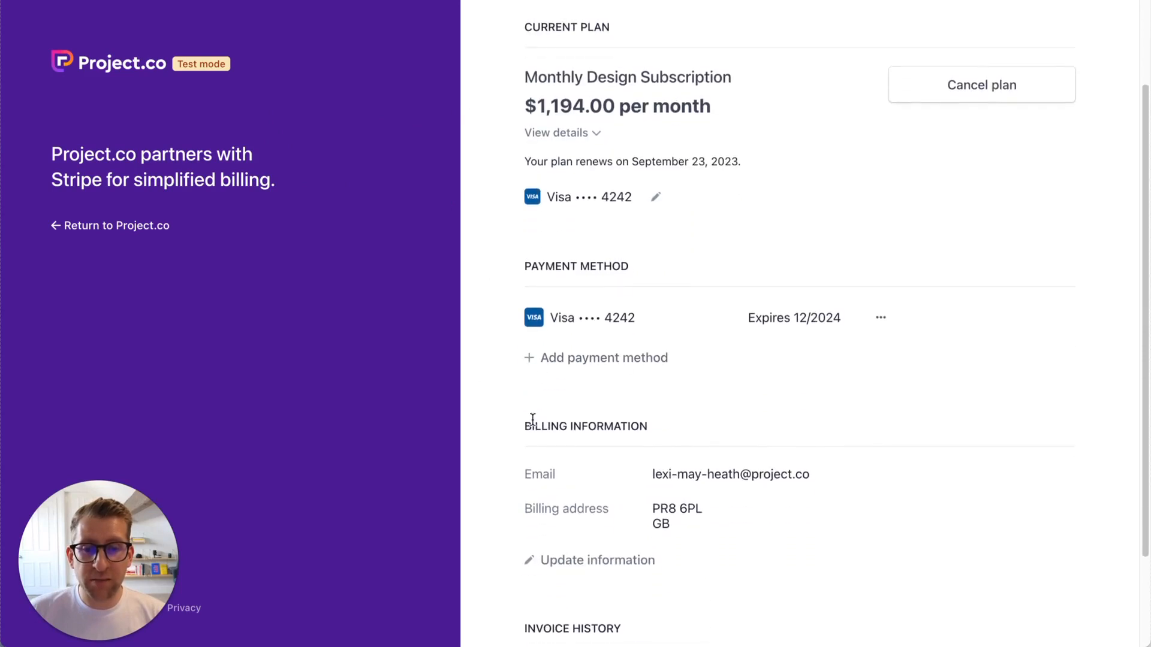
{"action": "scroll", "coordinate": [596, 461], "scroll_direction": "down", "scroll_amount": 2}
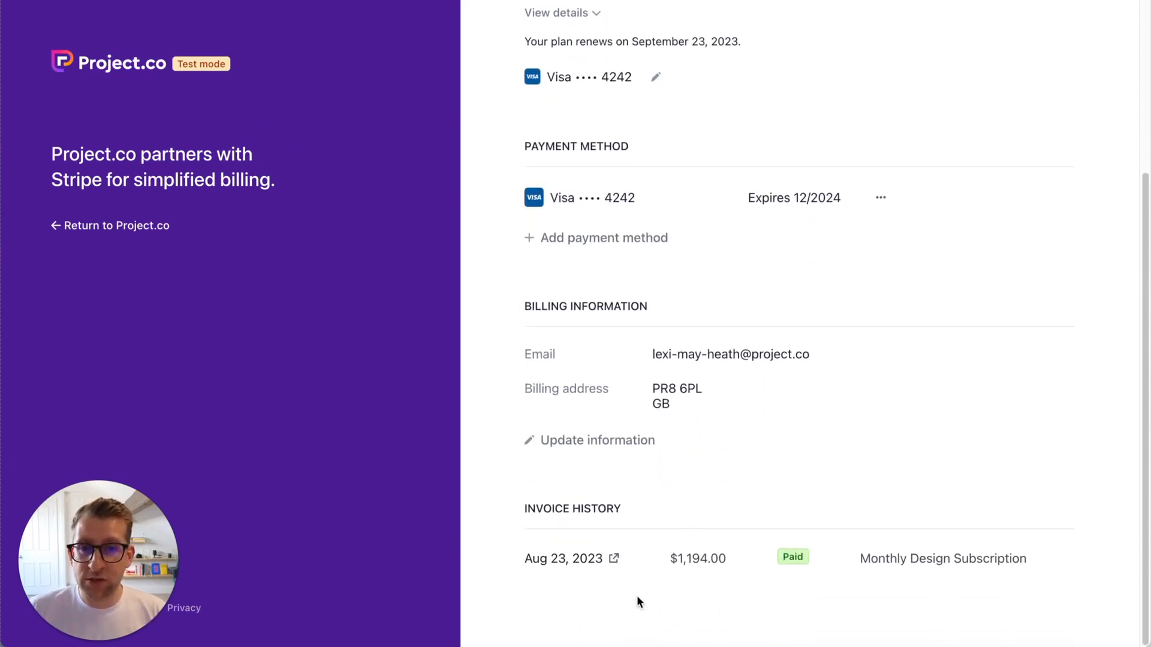
{"action": "scroll", "coordinate": [637, 600], "scroll_direction": "up", "scroll_amount": 4}
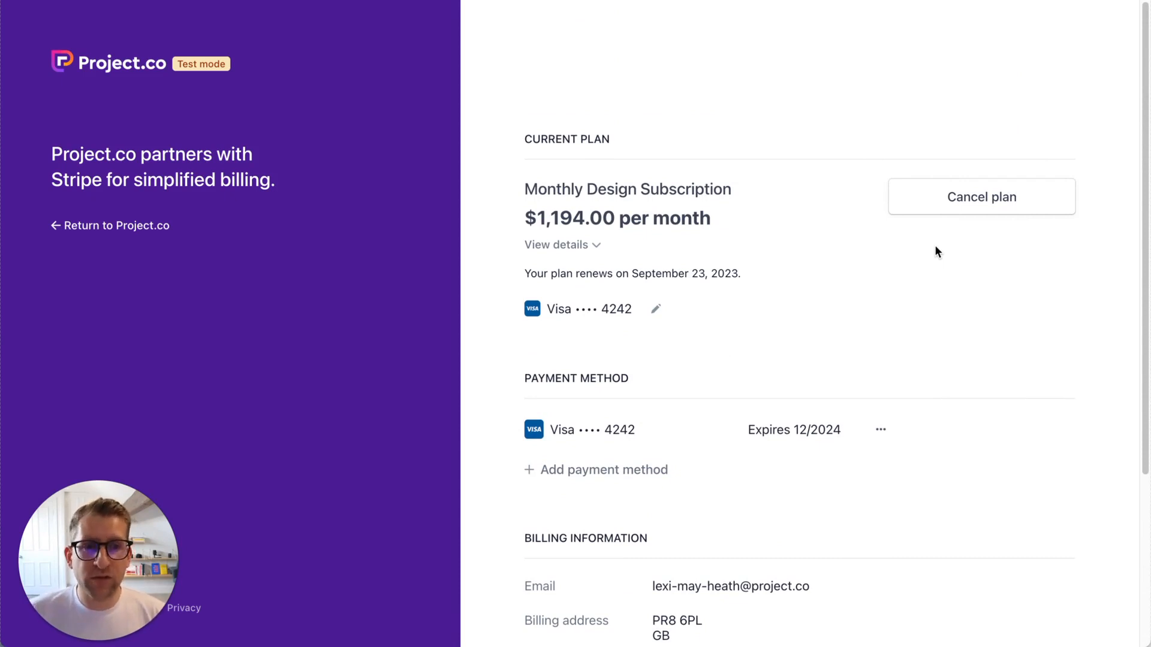
{"action": "left_click", "coordinate": [938, 202]}
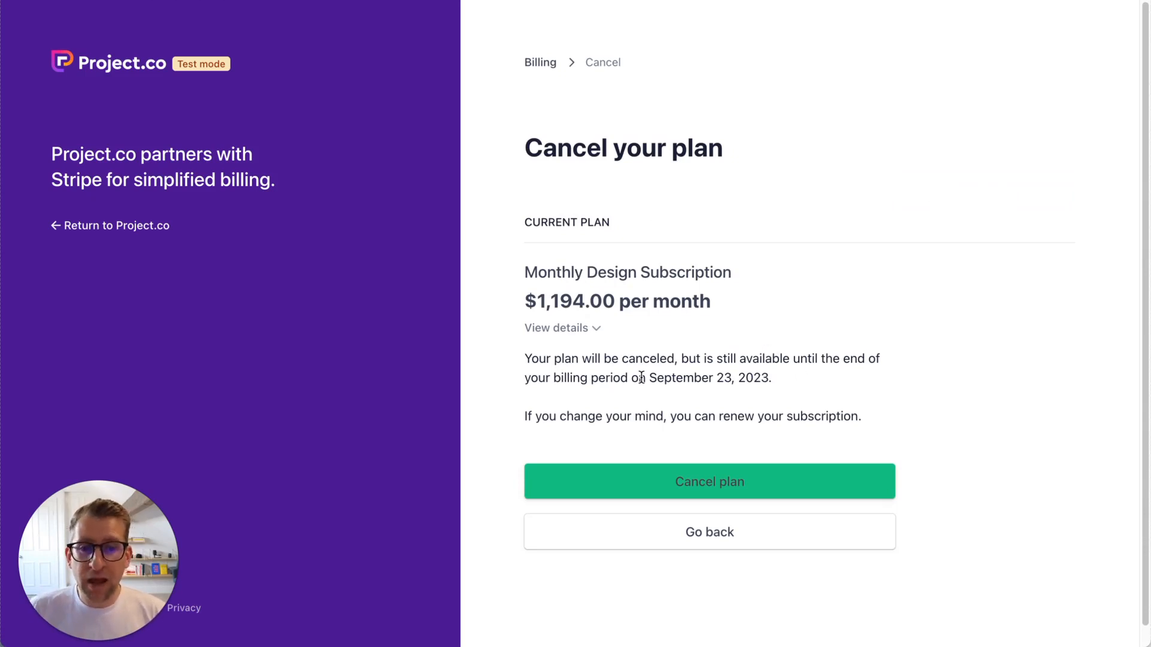
Confirm the plan cancellation and submit 'I no longer need it' as the reason
{"action": "left_click", "coordinate": [710, 482]}
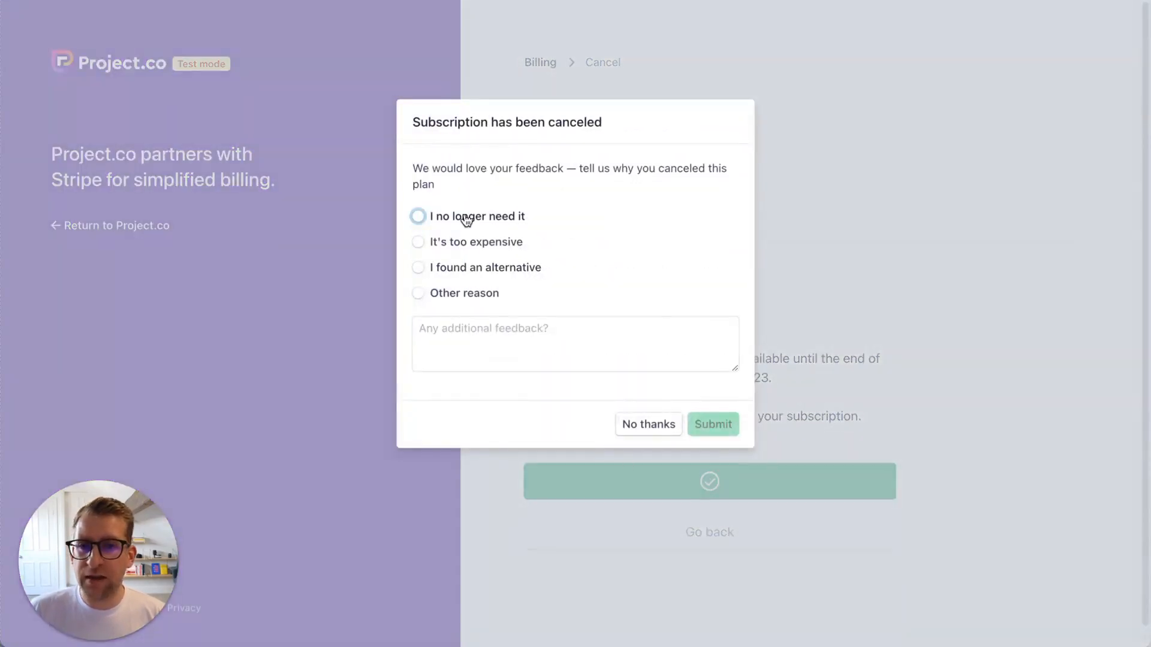
{"action": "left_click", "coordinate": [467, 220]}
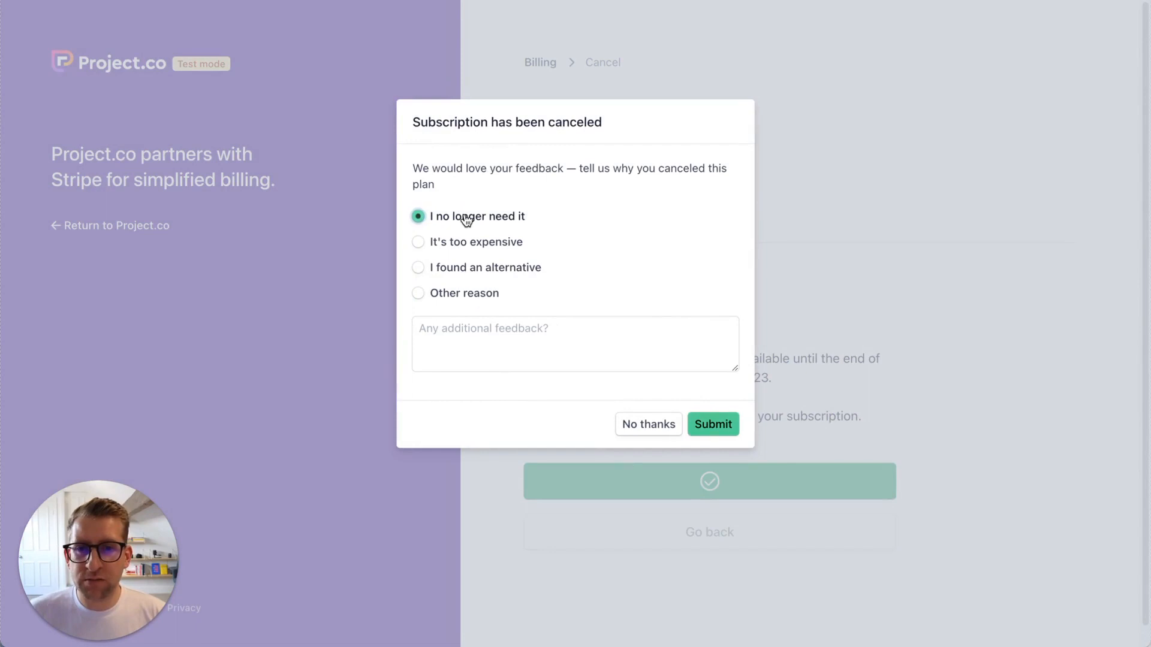
{"action": "left_click", "coordinate": [713, 424]}
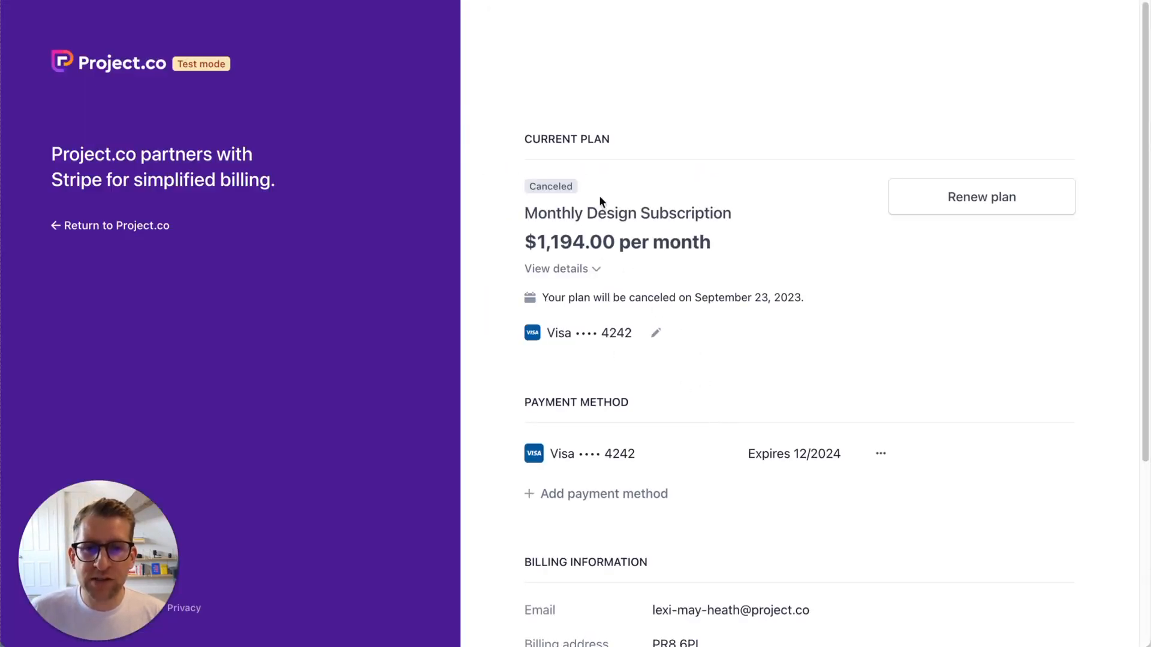
Return to Project.co and check the recurring payment now reads CANCELLED
{"action": "left_click", "coordinate": [134, 226]}
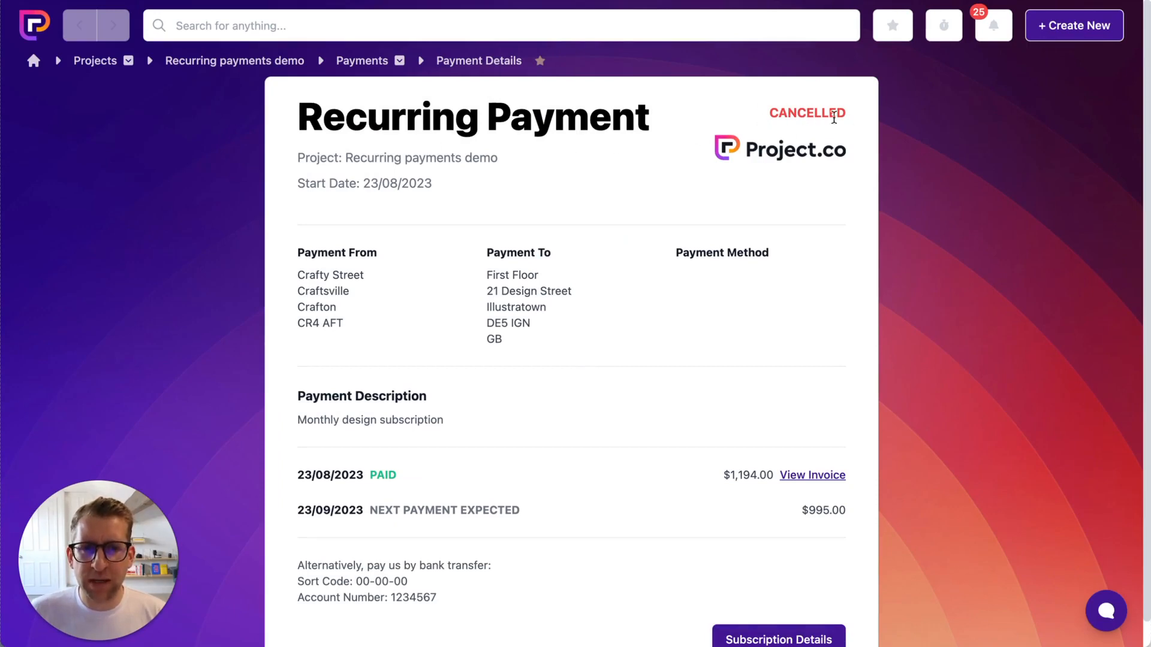
{"action": "scroll", "coordinate": [845, 183], "scroll_direction": "down", "scroll_amount": 1}
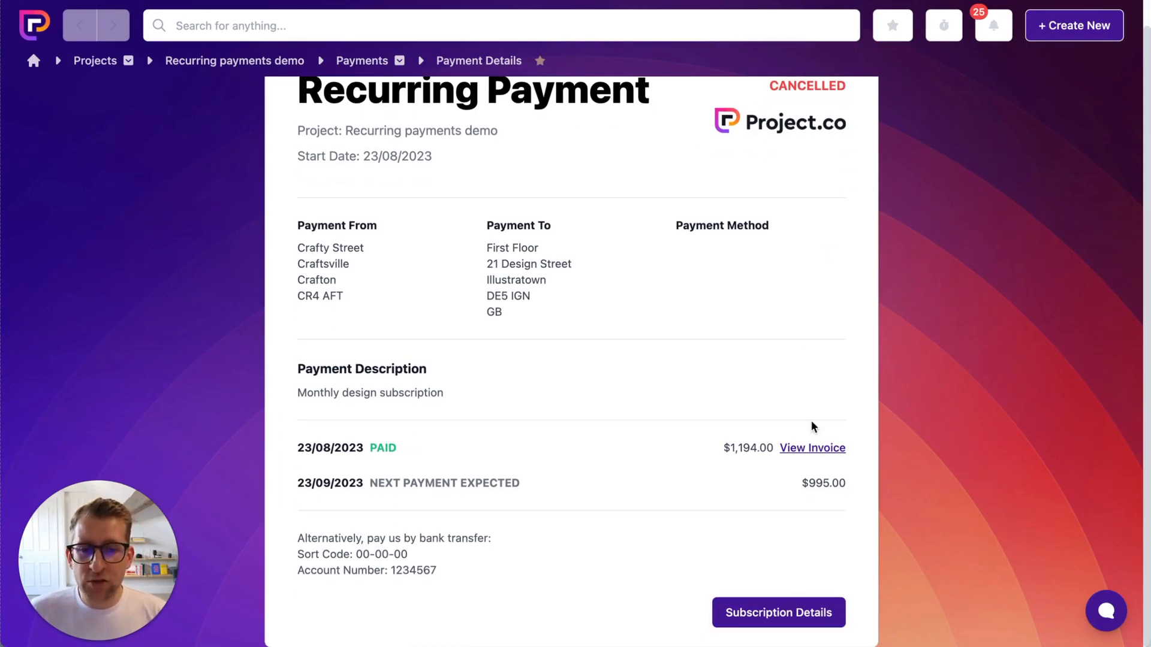
{"action": "scroll", "coordinate": [989, 240], "scroll_direction": "up", "scroll_amount": 1}
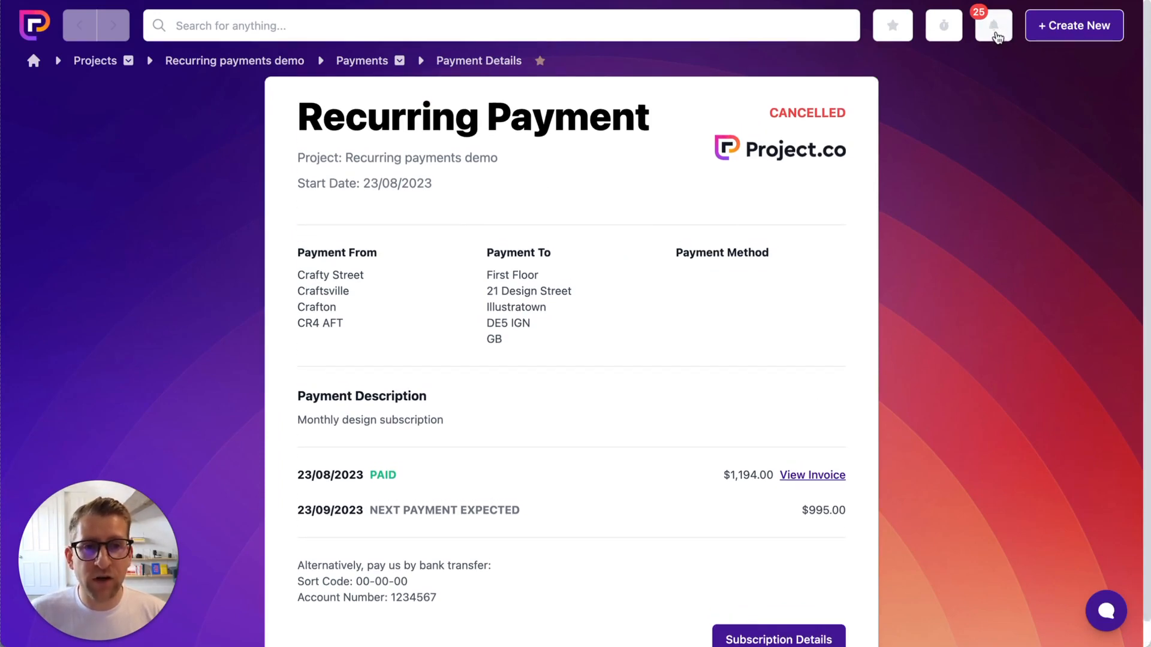
{"action": "left_click", "coordinate": [989, 25]}
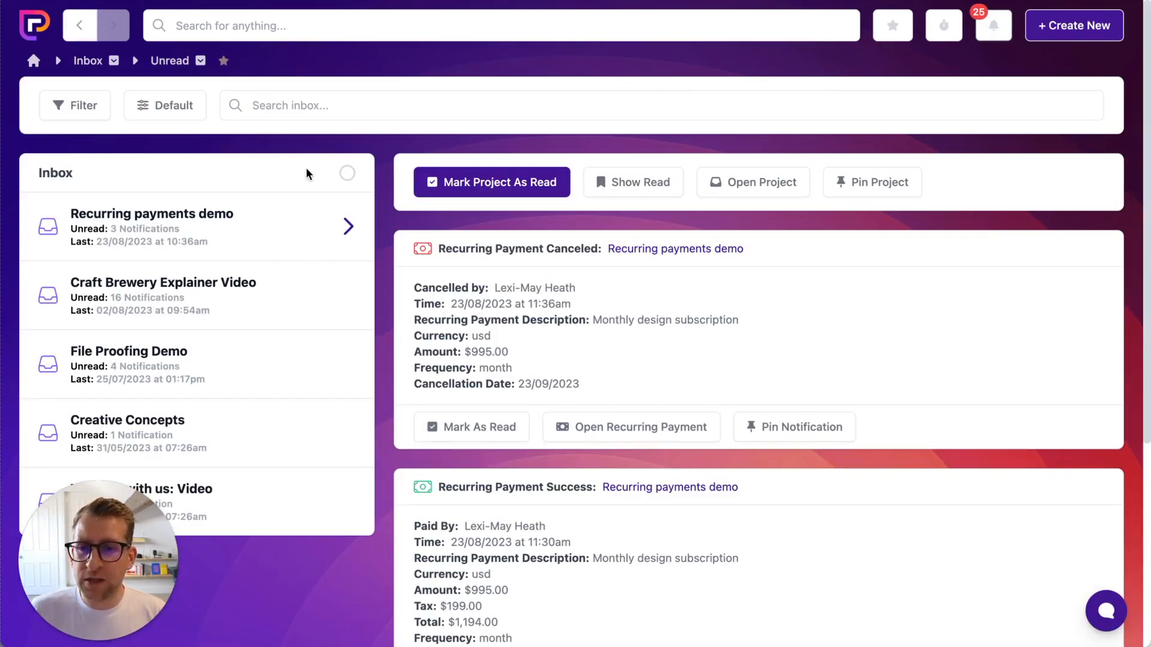
{"action": "scroll", "coordinate": [387, 232], "scroll_direction": "down", "scroll_amount": 5}
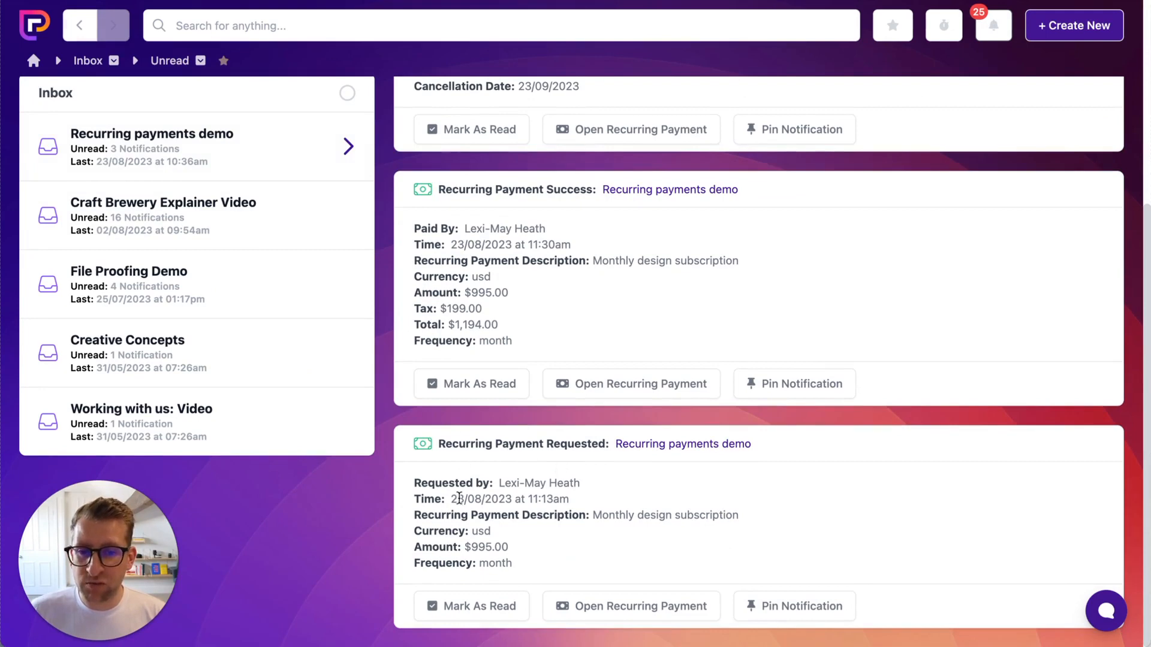
{"action": "scroll", "coordinate": [473, 542], "scroll_direction": "up", "scroll_amount": 1}
{"action": "scroll", "coordinate": [473, 544], "scroll_direction": "up", "scroll_amount": 3}
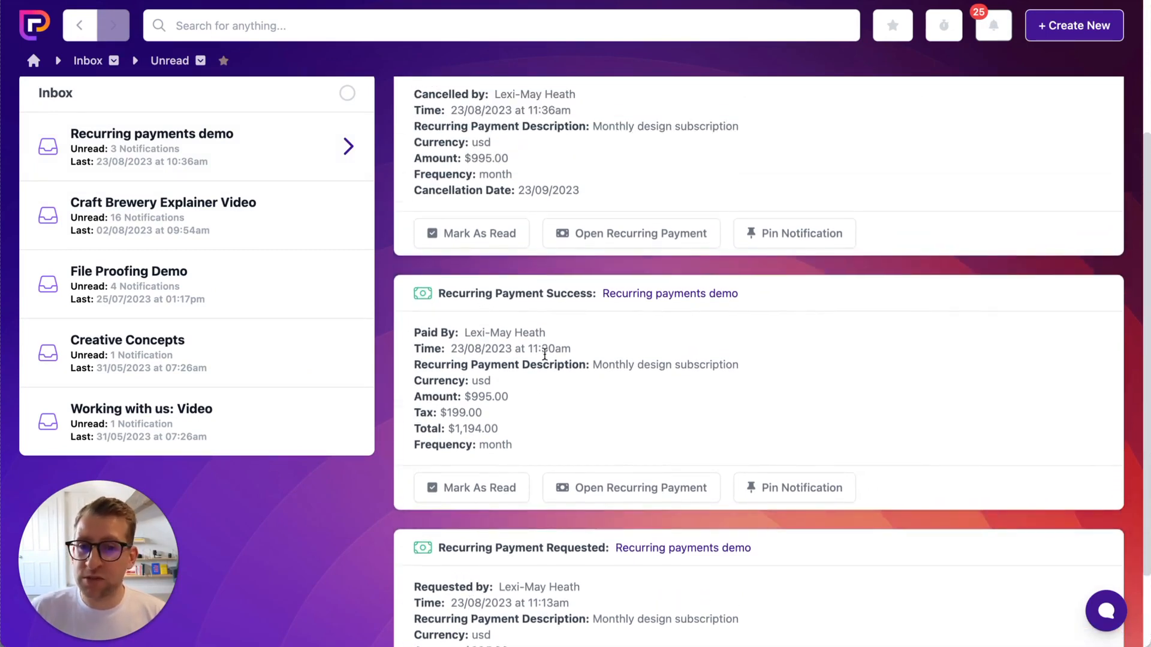
{"action": "scroll", "coordinate": [534, 393], "scroll_direction": "up", "scroll_amount": 6}
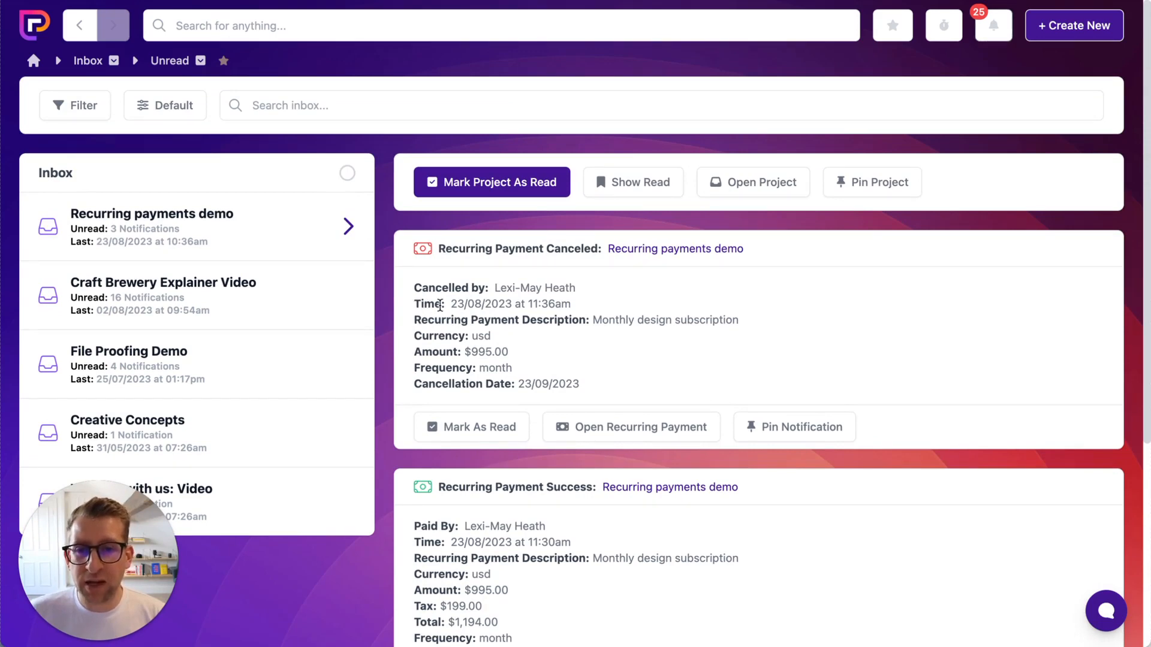
{"action": "left_click_drag", "start_coordinate": [421, 304], "coordinate": [555, 304]}
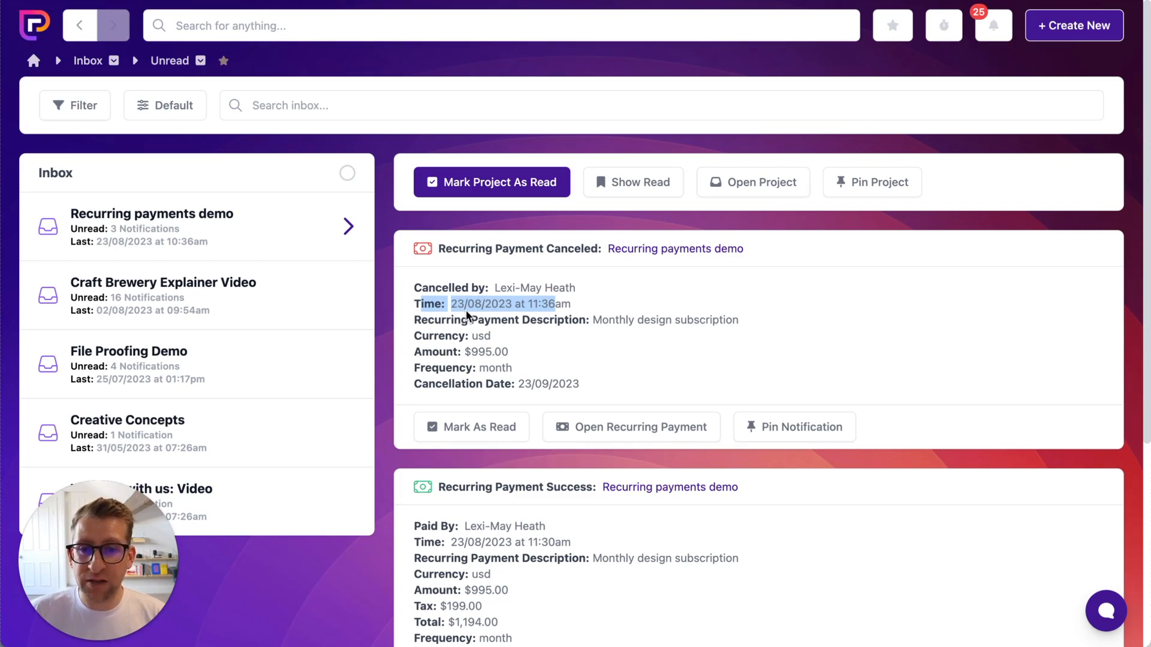
{"action": "mouse_move", "coordinate": [442, 383]}
{"action": "left_mouse_down"}
{"action": "mouse_move", "coordinate": [550, 384]}
{"action": "mouse_move", "coordinate": [442, 382]}
{"action": "left_mouse_up"}
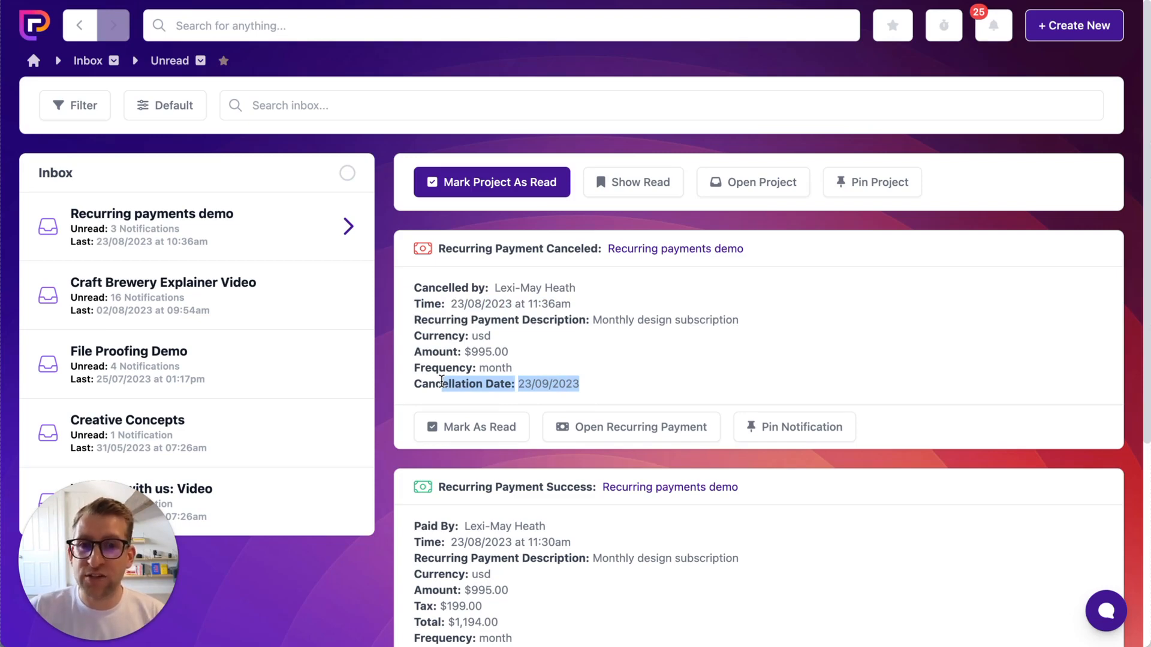
{"action": "left_click", "coordinate": [550, 384]}
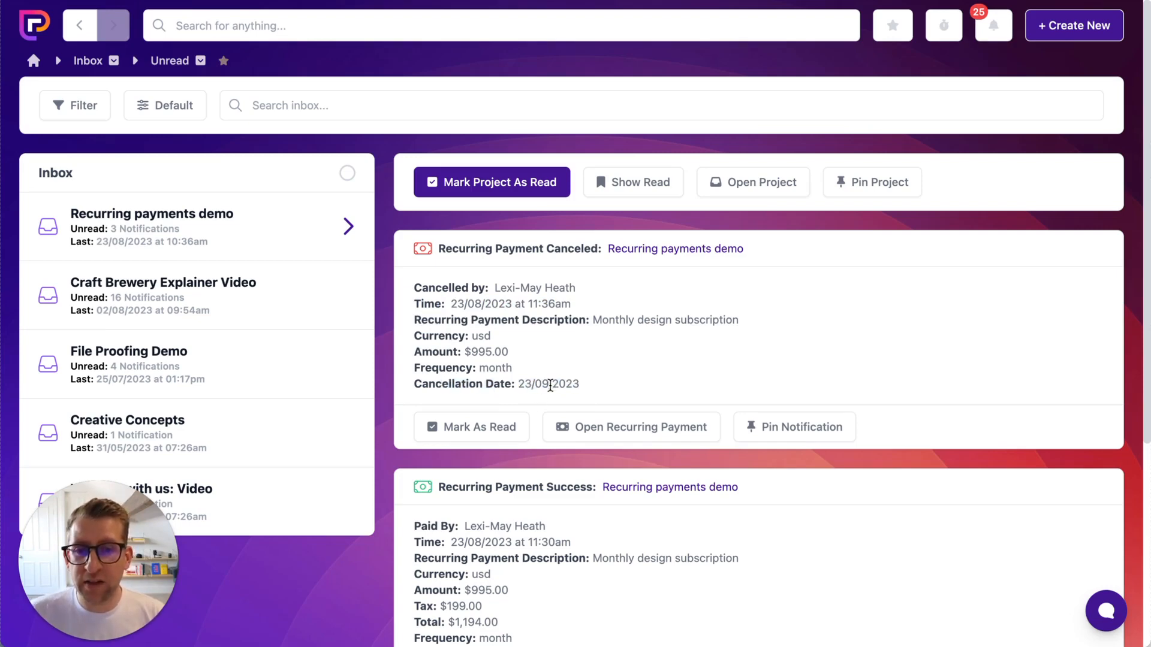
{"action": "left_click_drag", "start_coordinate": [574, 386], "coordinate": [418, 384]}
{"action": "left_click", "coordinate": [421, 387]}
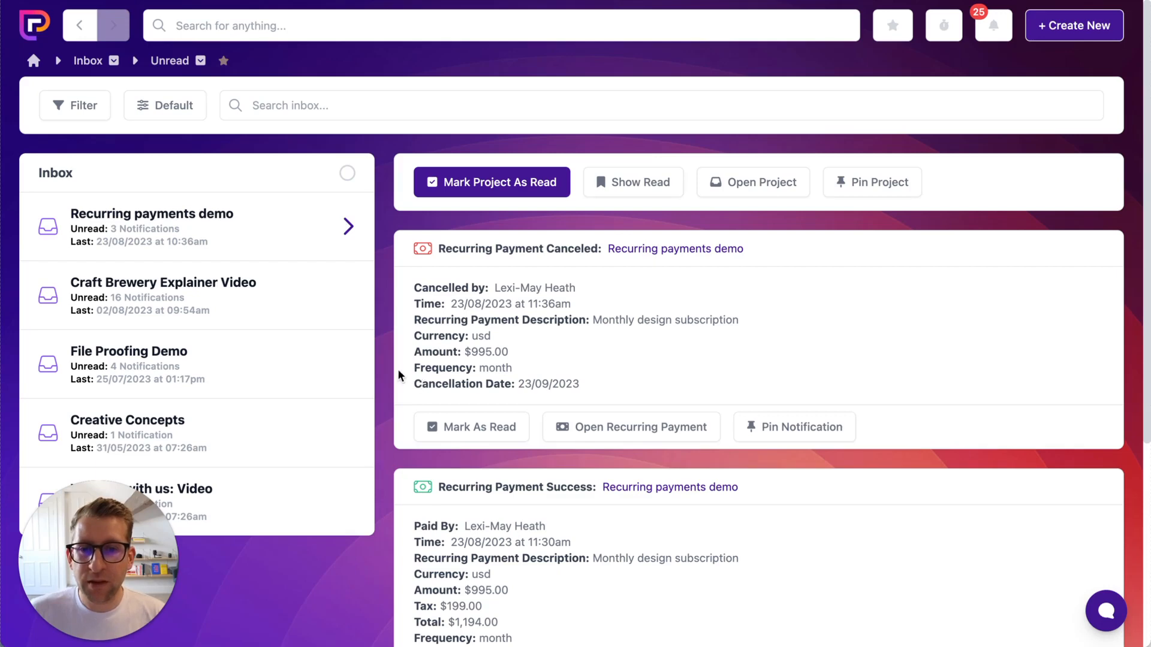
{"action": "left_click", "coordinate": [75, 23]}
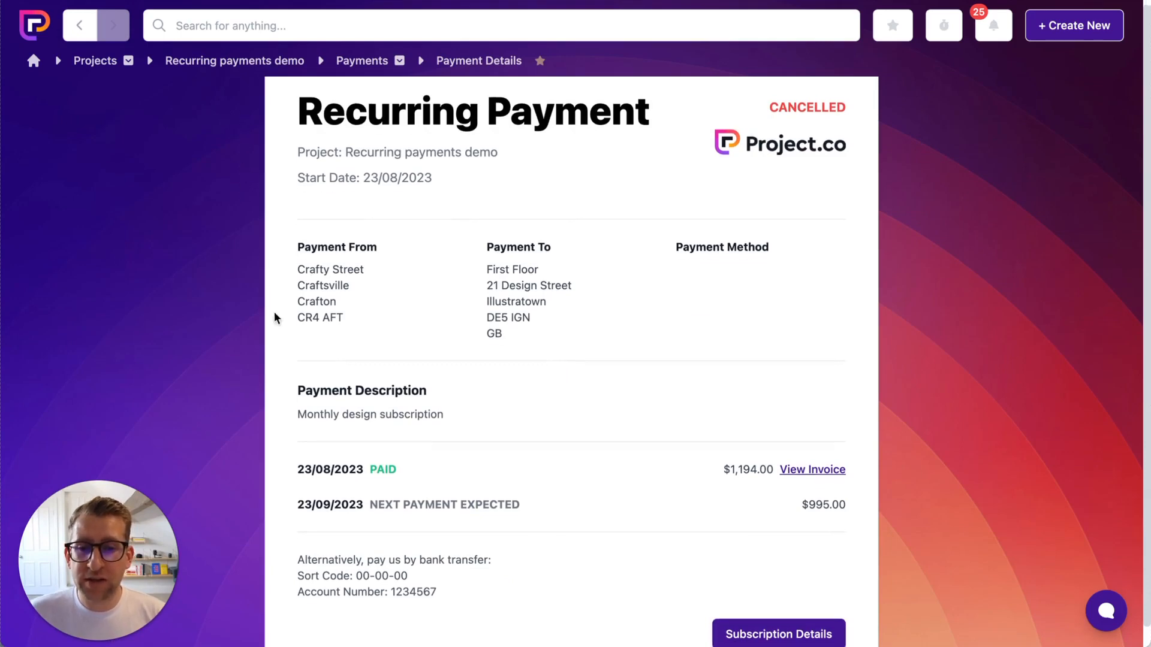
Reopen the Stripe billing portal from the cancelled payment's Subscription Details
{"action": "scroll", "coordinate": [277, 321], "scroll_direction": "down", "scroll_amount": 1}
{"action": "left_click", "coordinate": [811, 614]}
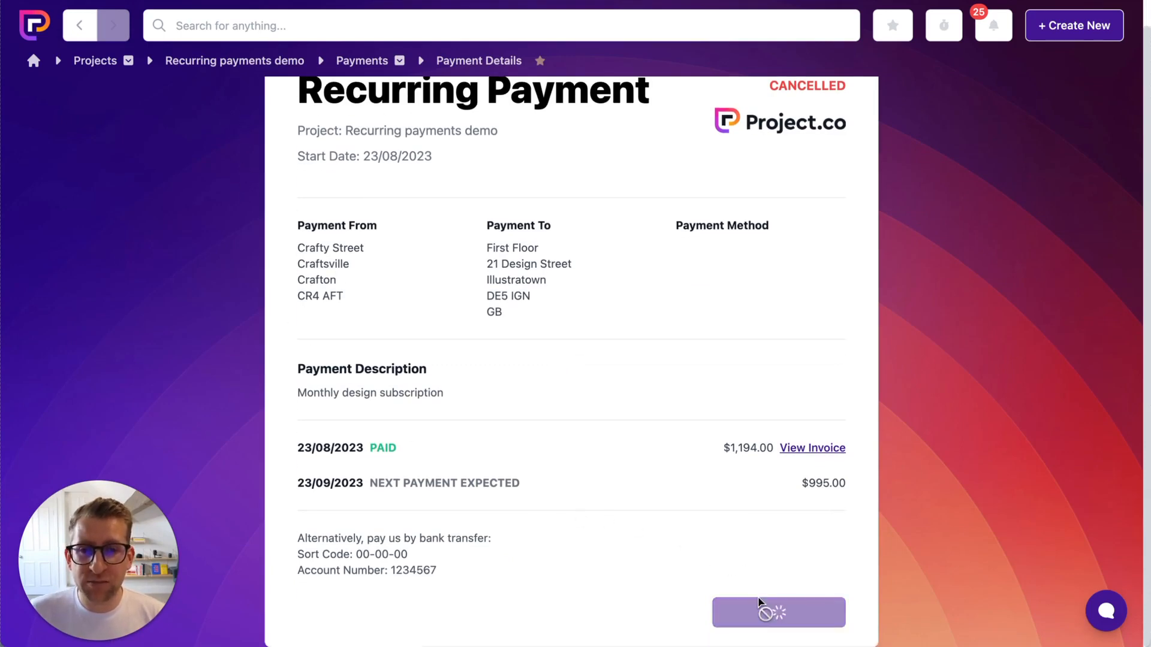